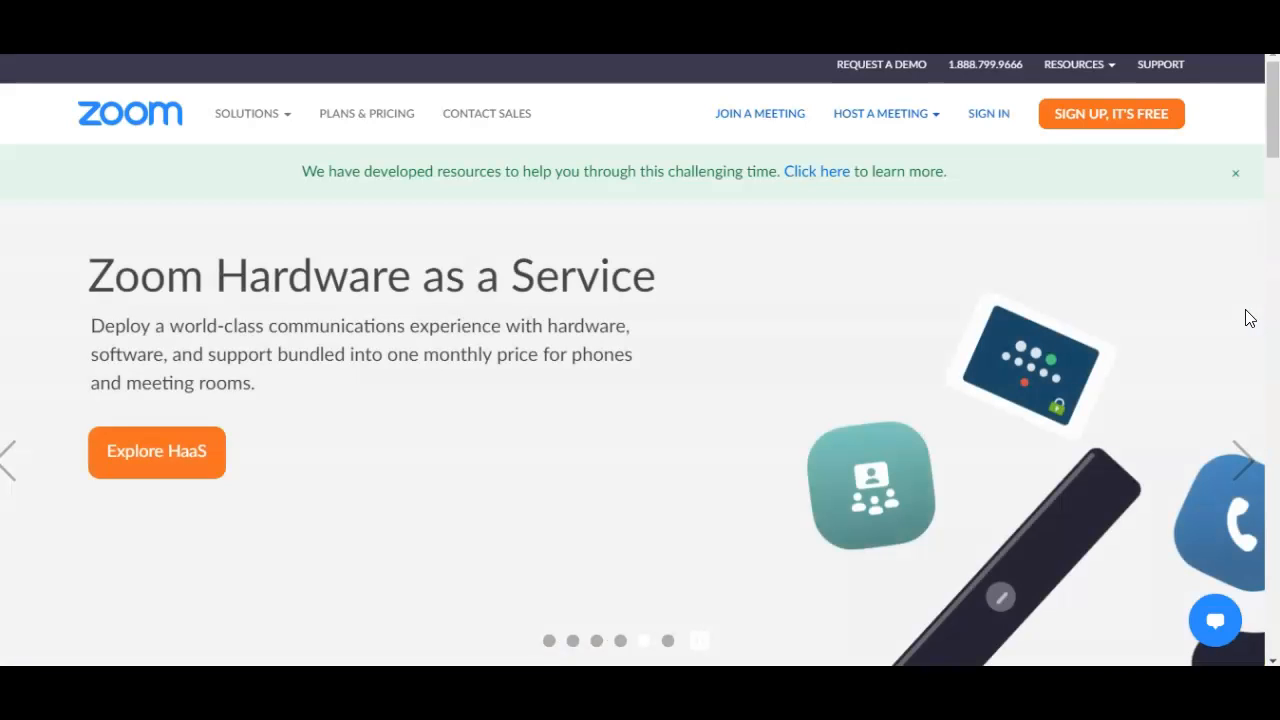
# Step: Sign in to the Zoom account and start scheduling a new meeting
pyautogui.click(989, 116)
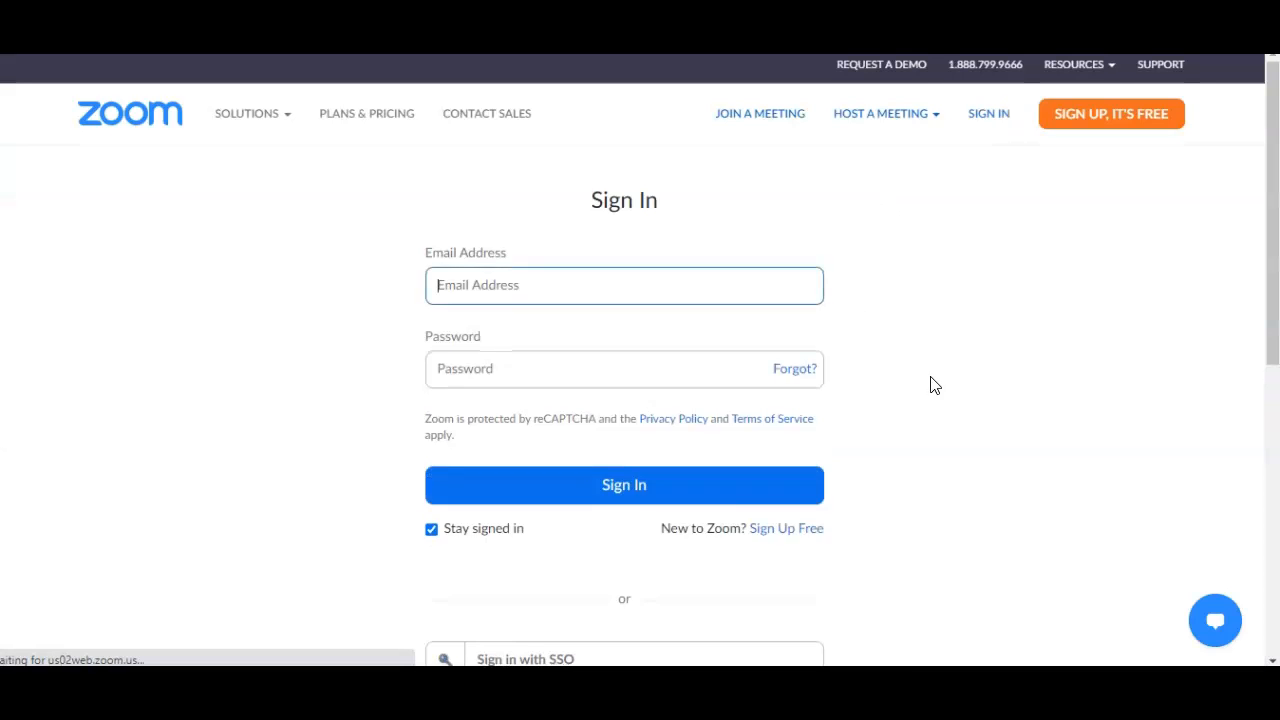
pyautogui.scroll(-2, 930, 390)
pyautogui.scroll(-2, 937, 414)
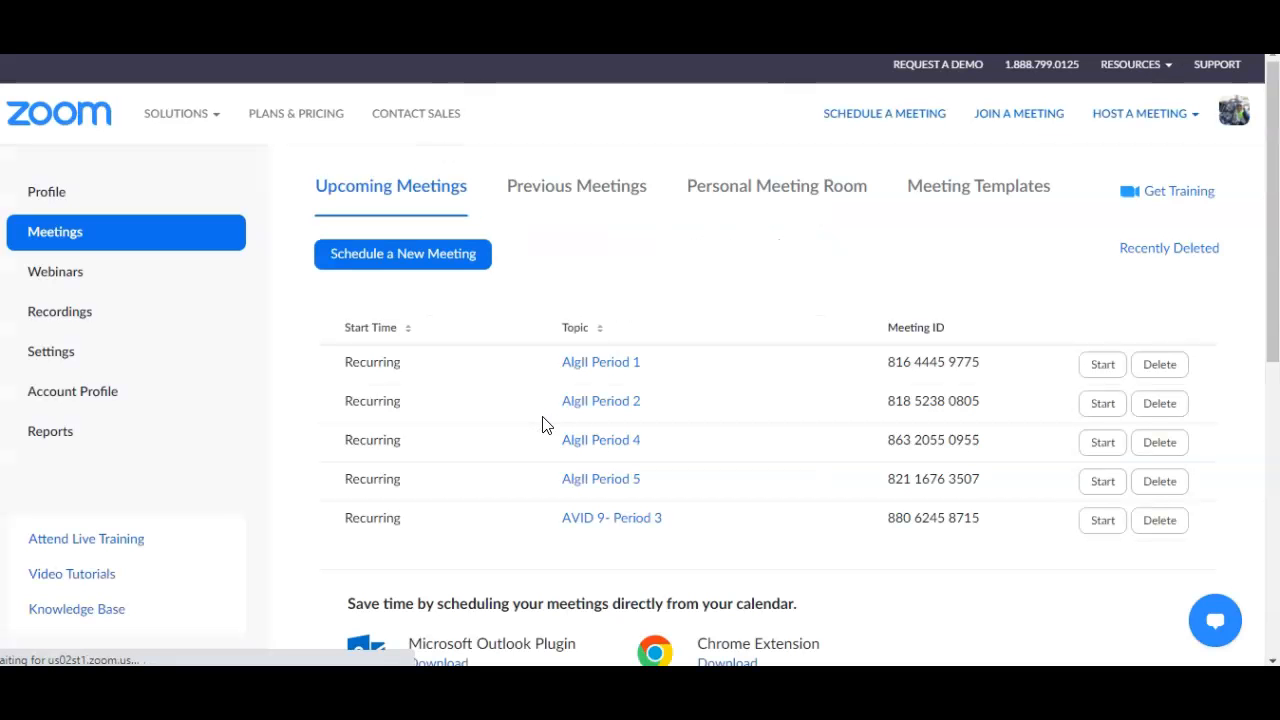
pyautogui.click(411, 258)
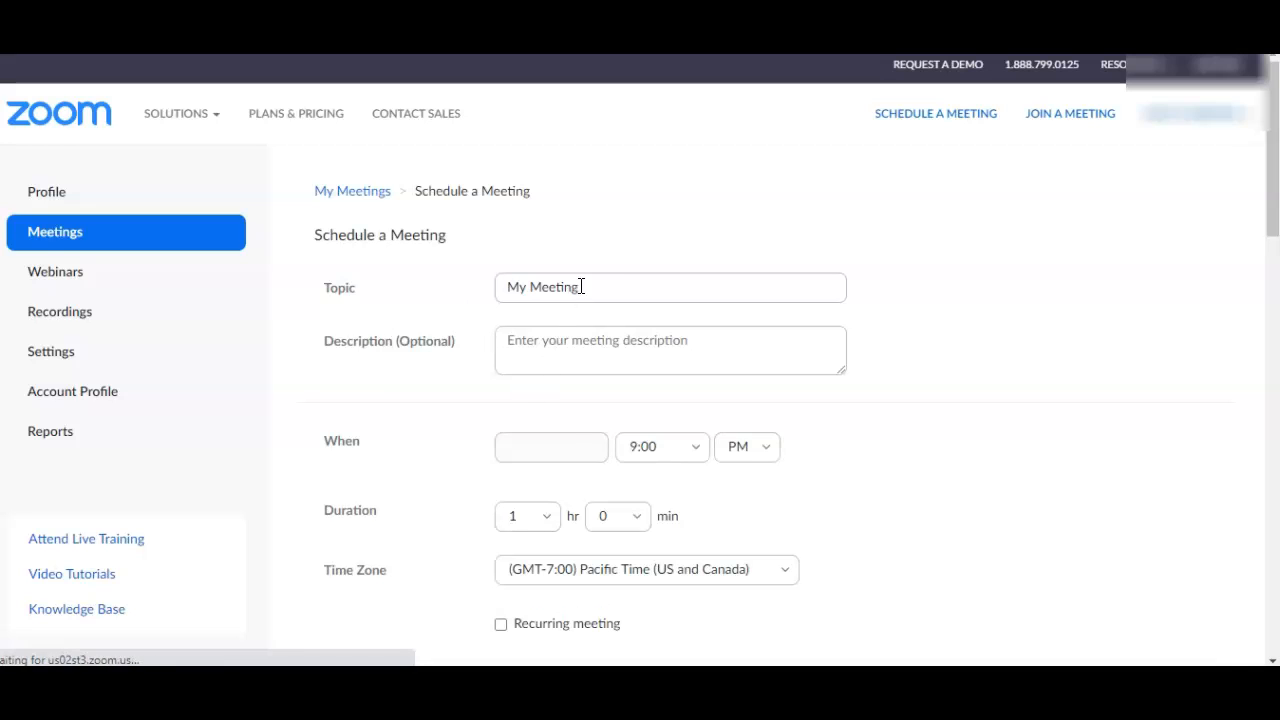
# Step: Set the meeting topic to "Alg1 per1"
pyautogui.moveTo(591, 286); pyautogui.dragTo(477, 286)
pyautogui.write('A')
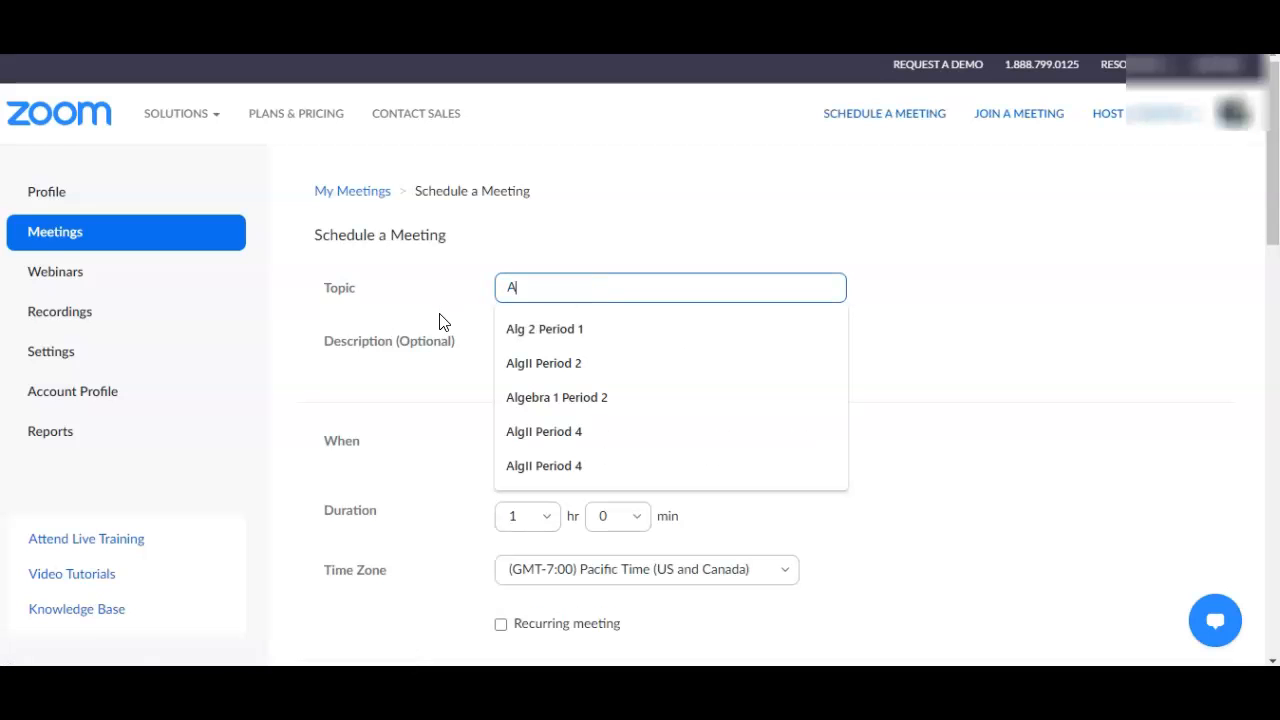
pyautogui.write('lg1 per1')
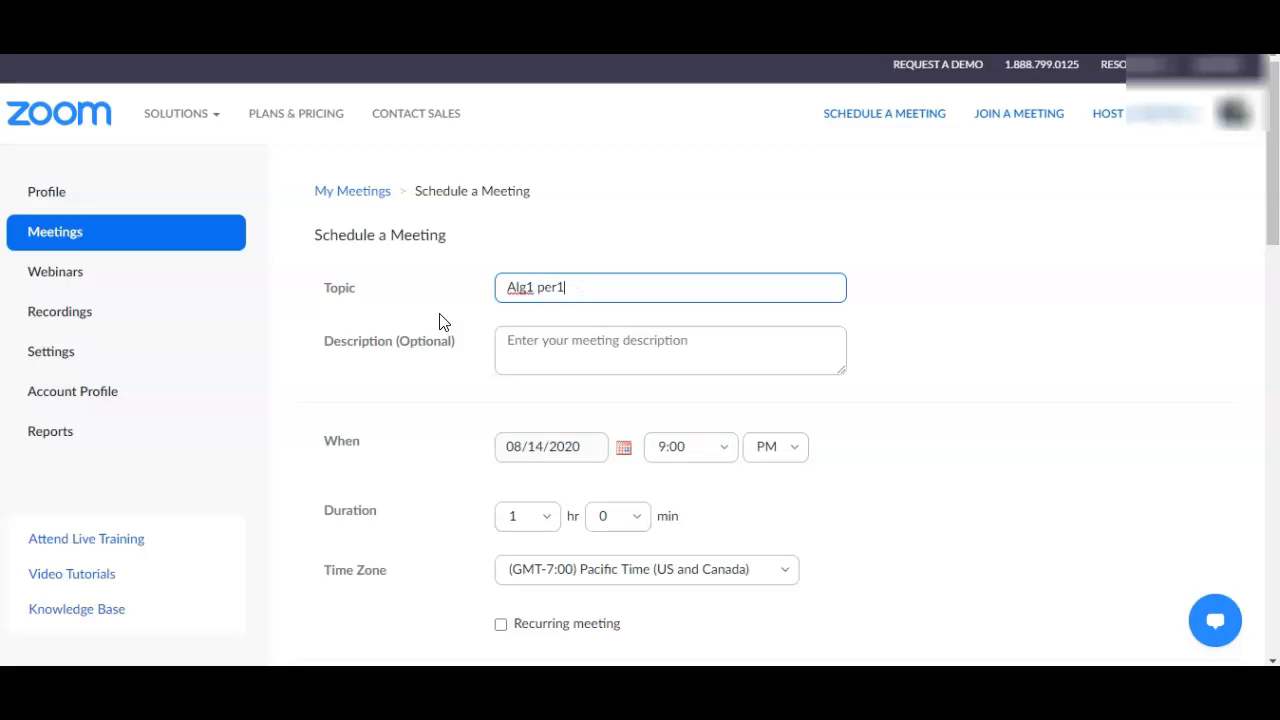
# Step: Set the meeting's date to 08/17/2020 and its start time to 9:00 AM
pyautogui.click(622, 455)
pyautogui.click(538, 588)
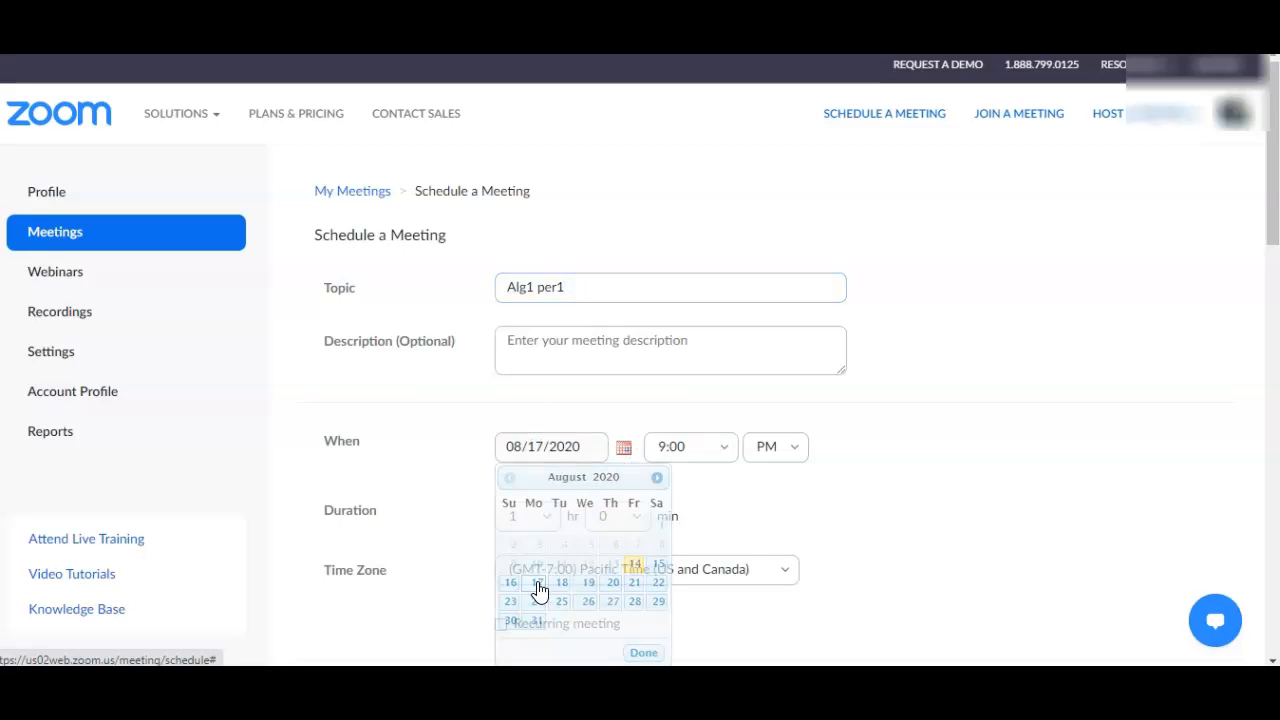
pyautogui.click(770, 447)
pyautogui.click(765, 490)
# Step: Replace the generated meeting passcode with a custom passcode that meets the listed requirements
pyautogui.scroll(-1, 883, 477)
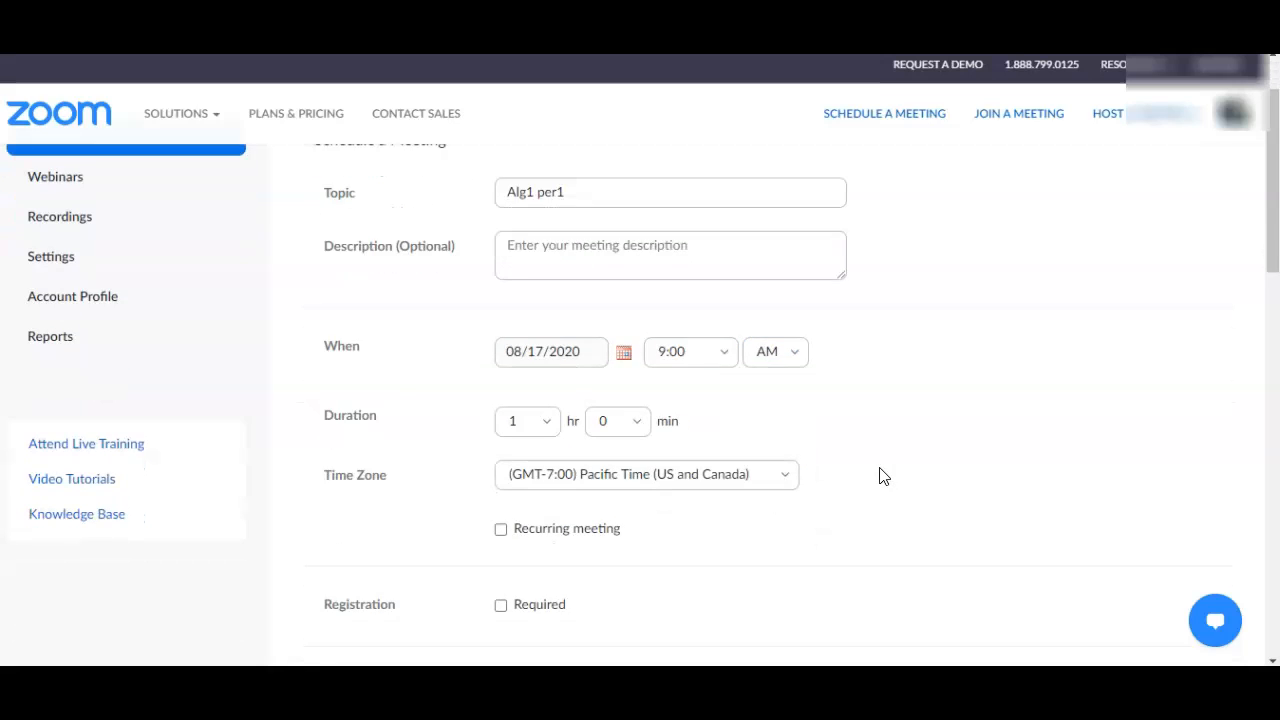
pyautogui.scroll(-4, 883, 477)
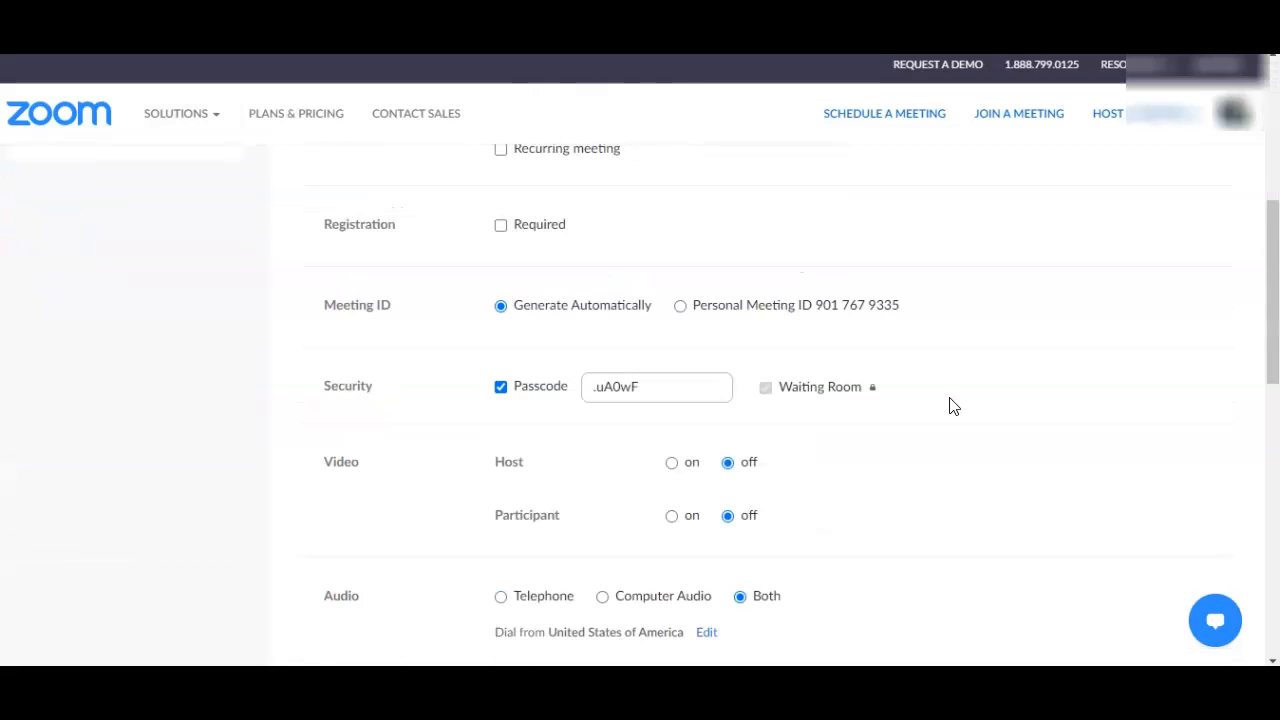
pyautogui.click(666, 387)
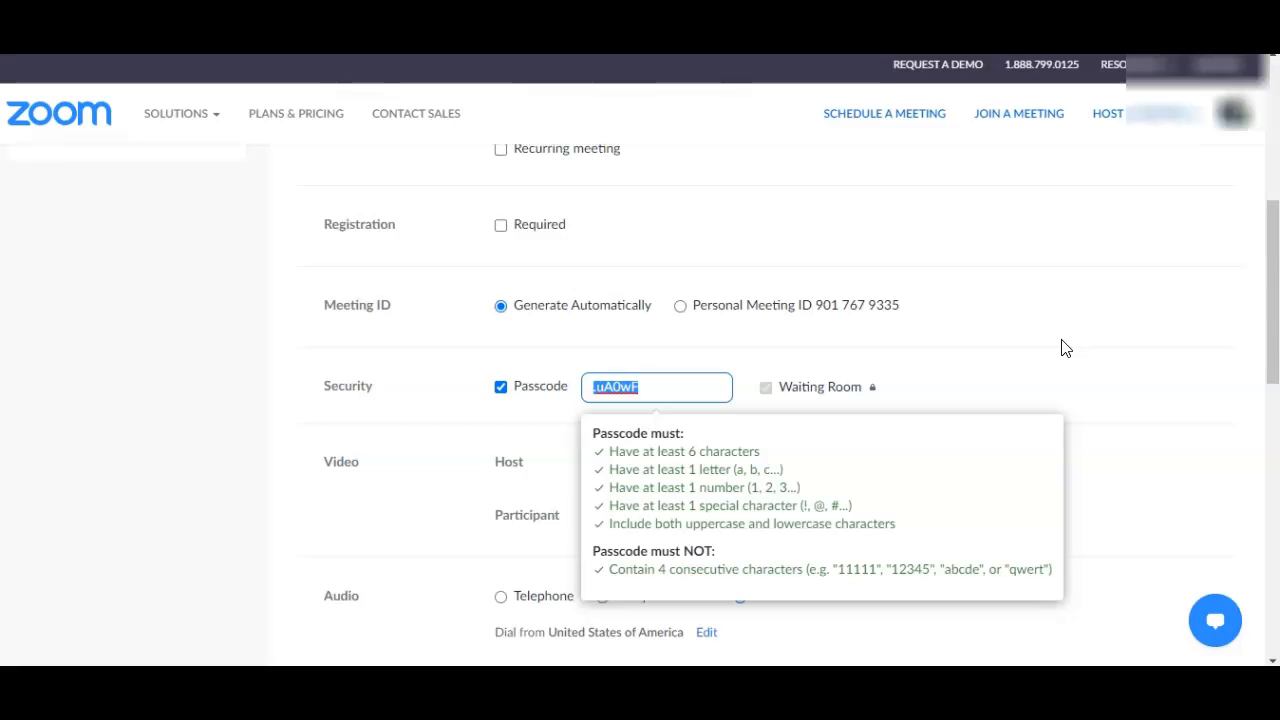
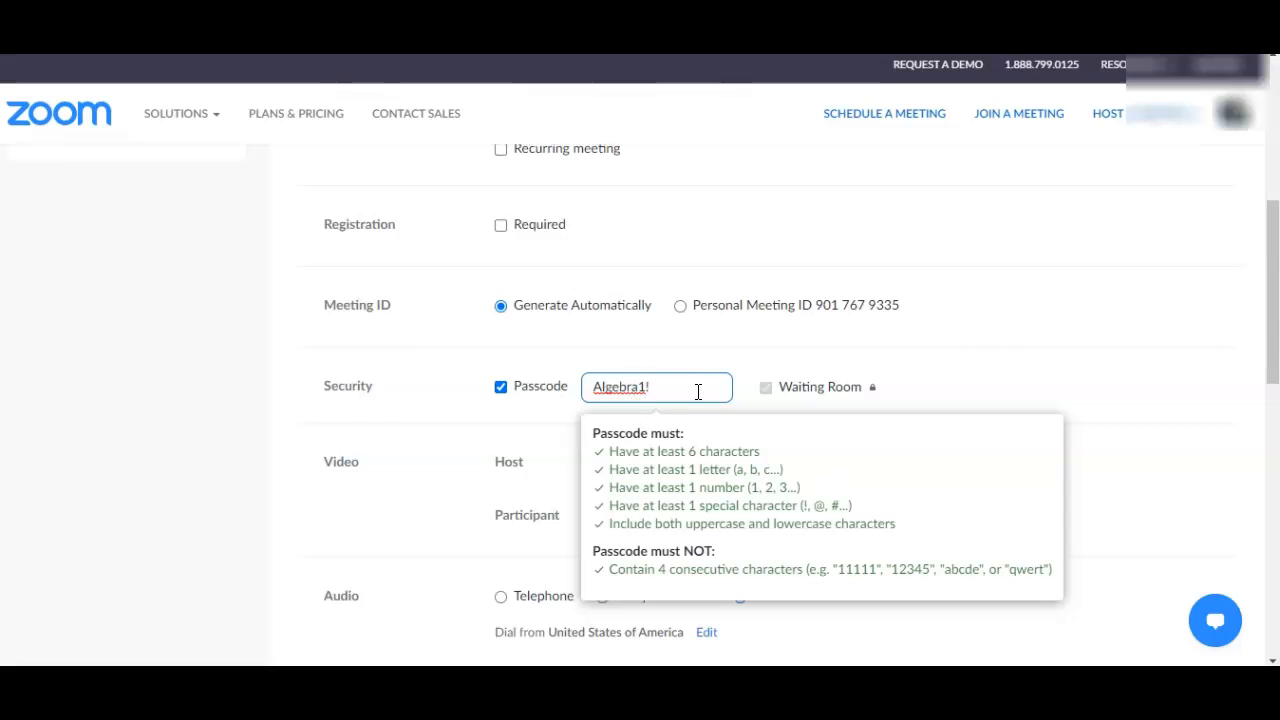
pyautogui.click(963, 380)
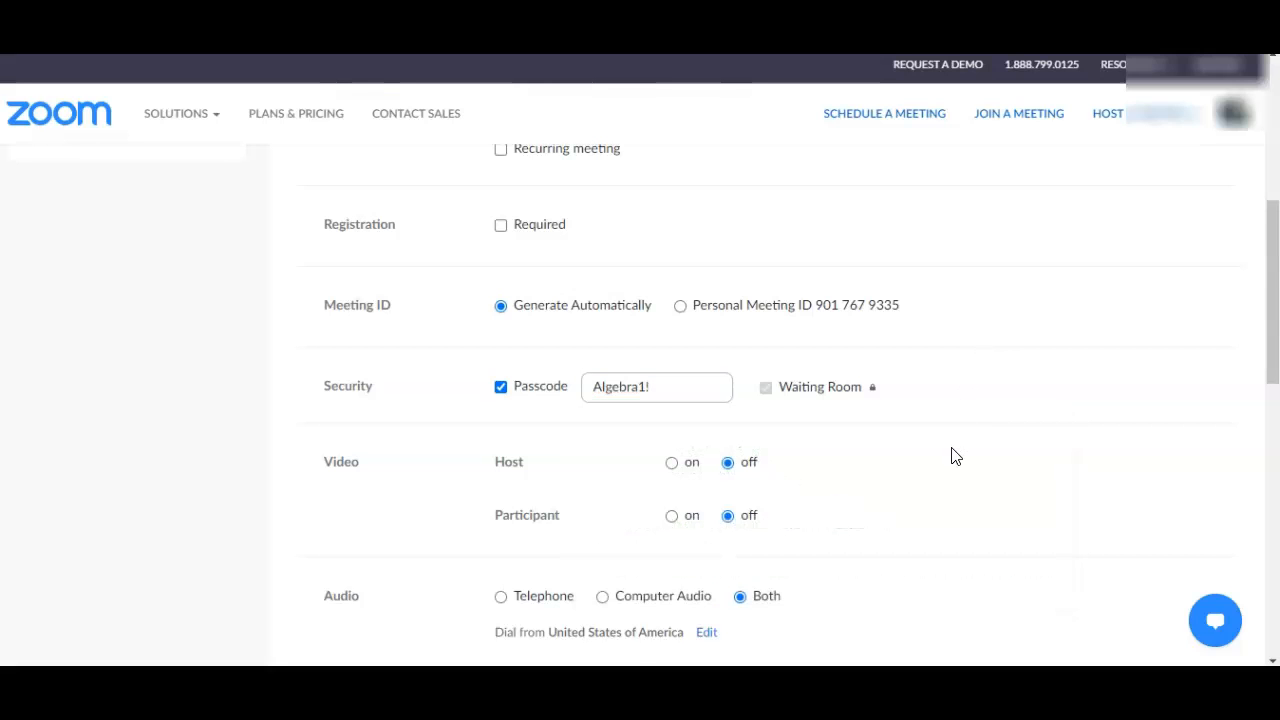
# Step: Allow only authenticated users to join, keeping the Rowland Unified School District accounts option, and save the meeting
pyautogui.scroll(-1, 955, 456)
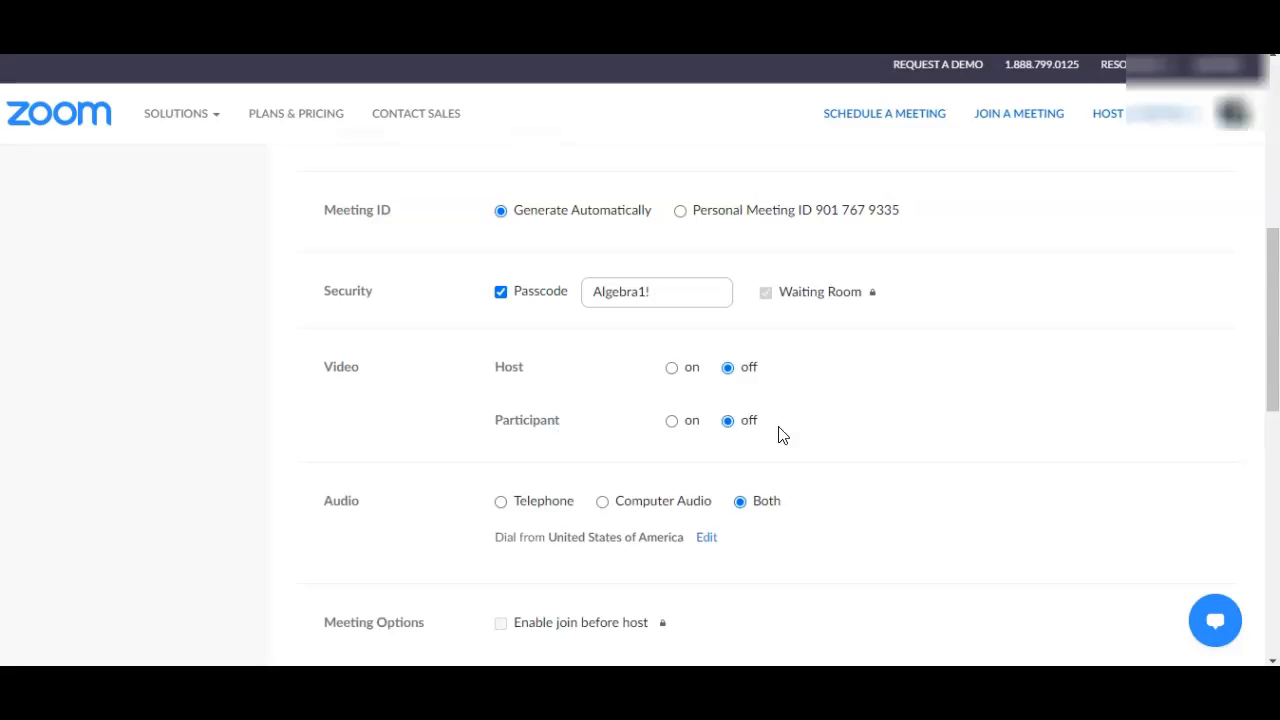
pyautogui.scroll(-2, 911, 446)
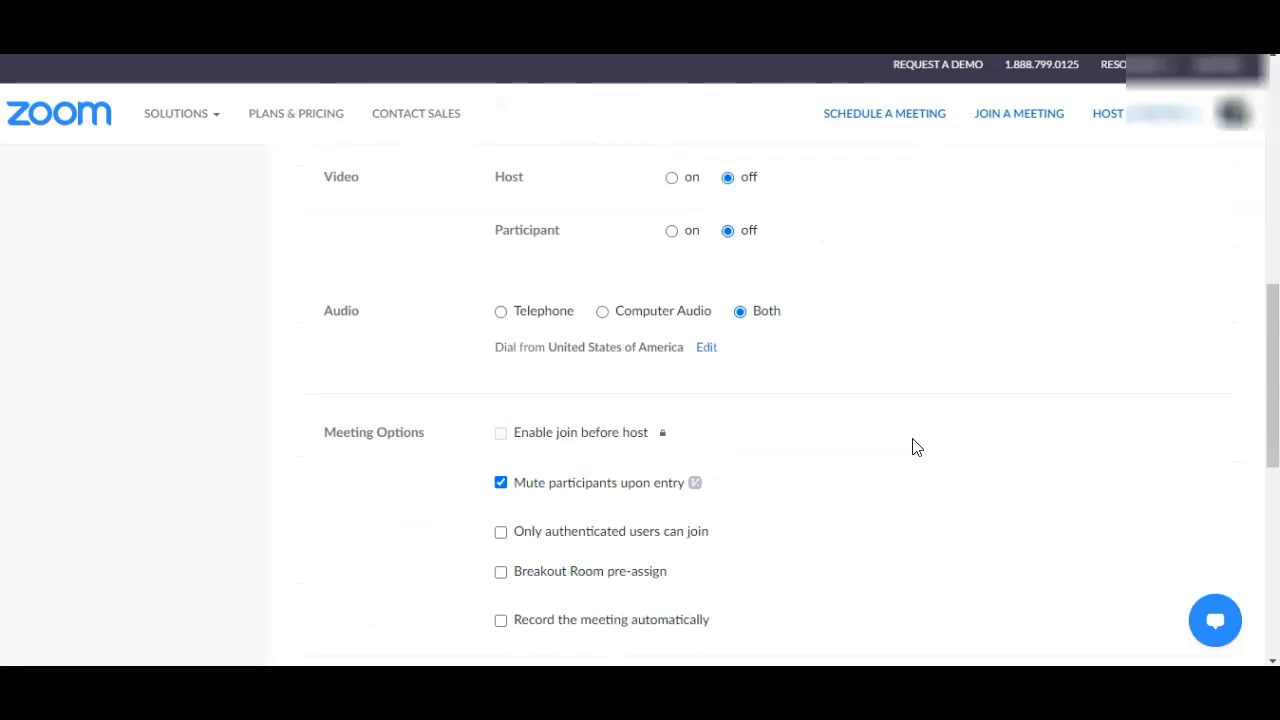
pyautogui.scroll(-1, 908, 447)
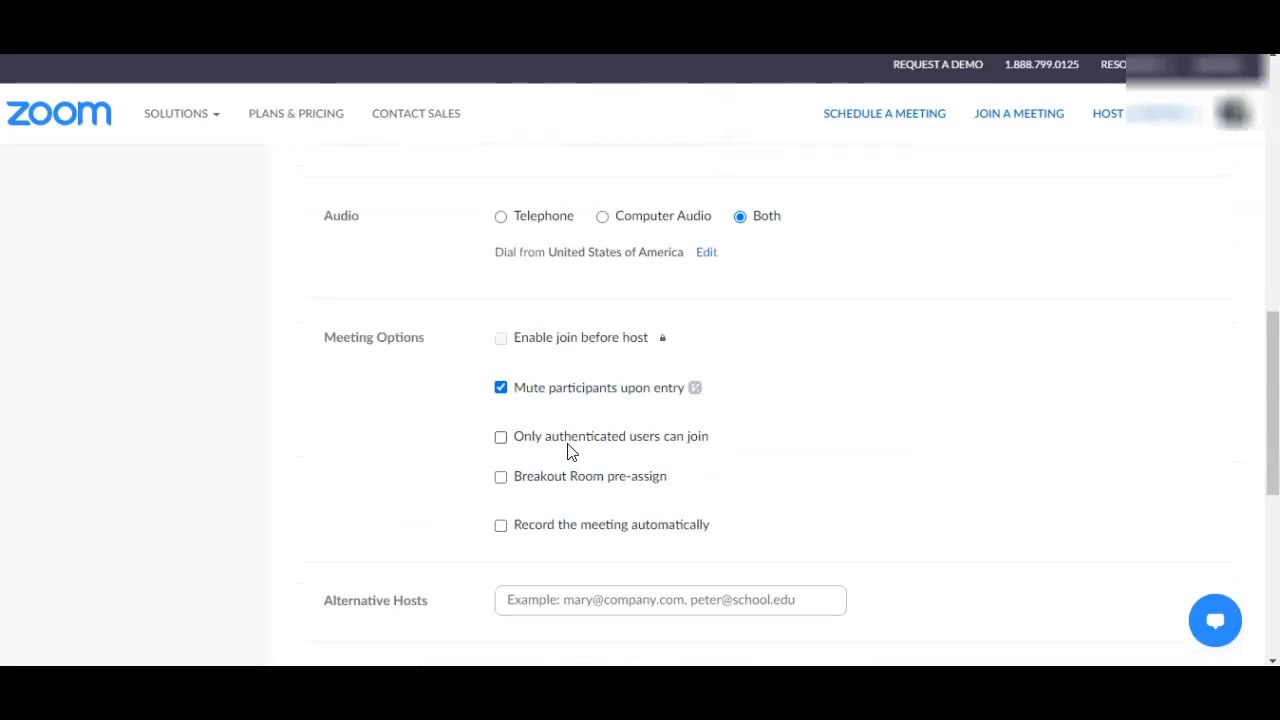
pyautogui.click(500, 438)
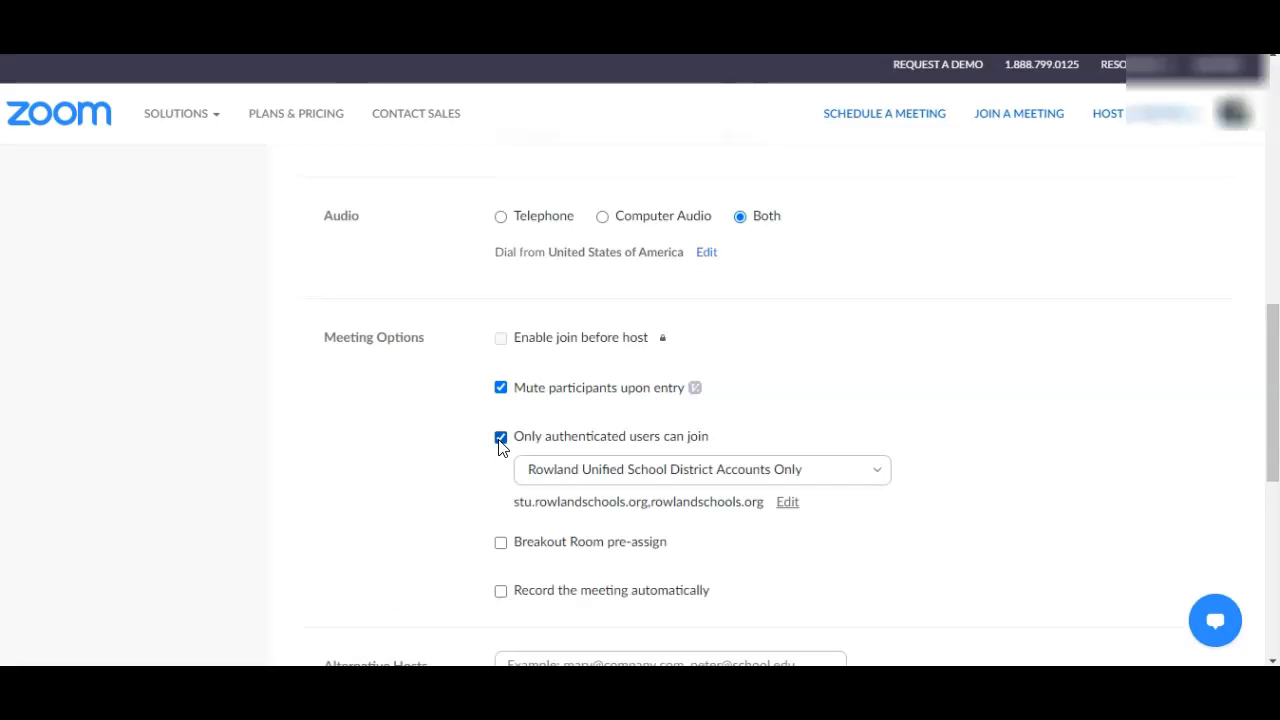
pyautogui.scroll(-1, 476, 452)
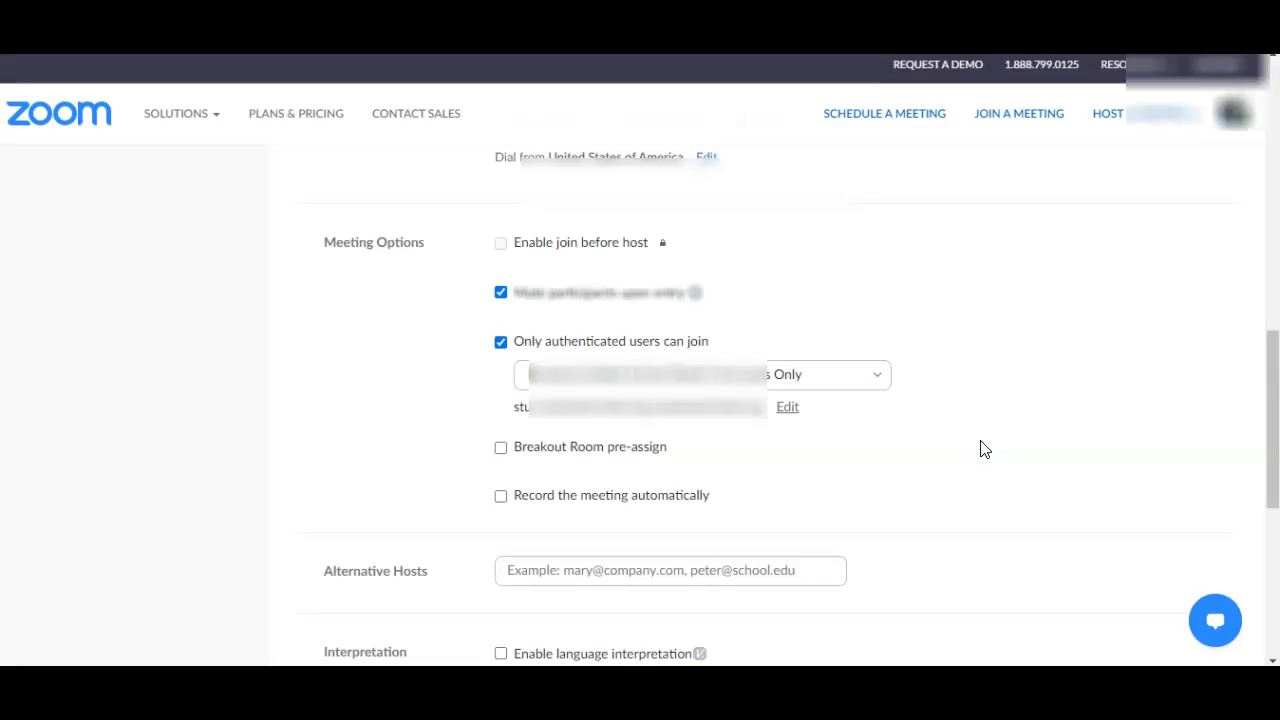
pyautogui.scroll(-1, 980, 449)
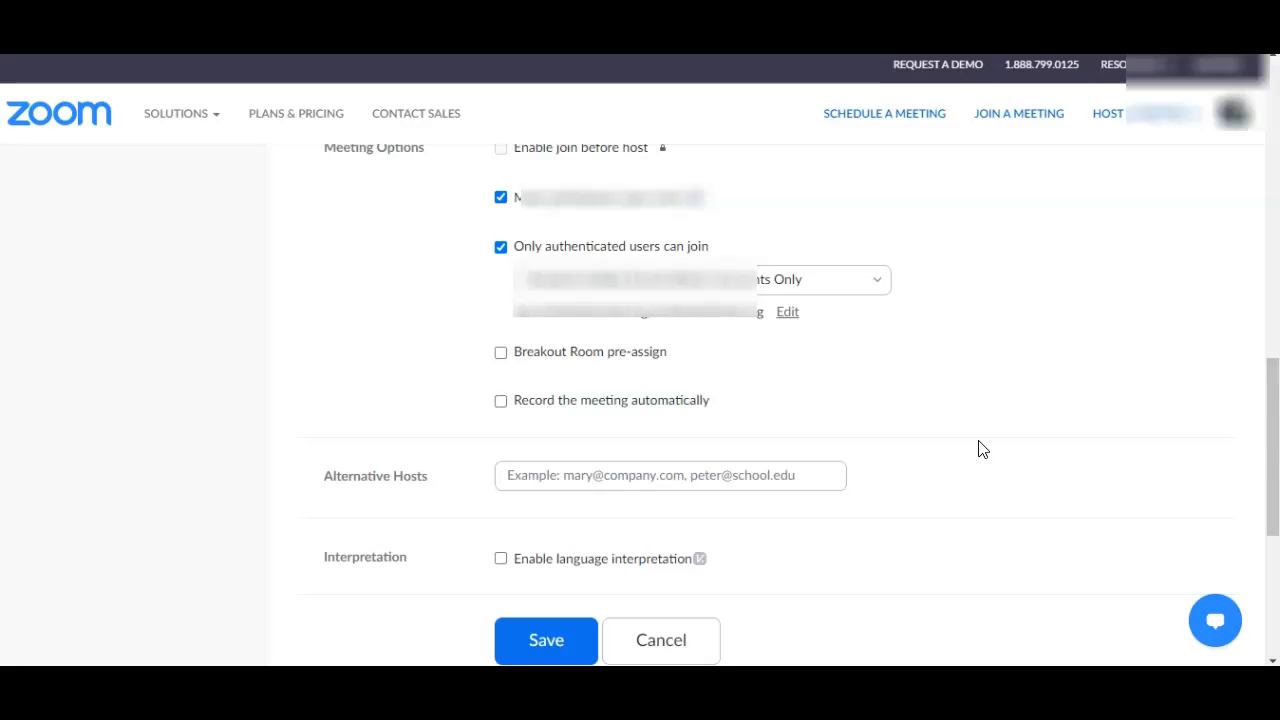
pyautogui.scroll(-1, 980, 449)
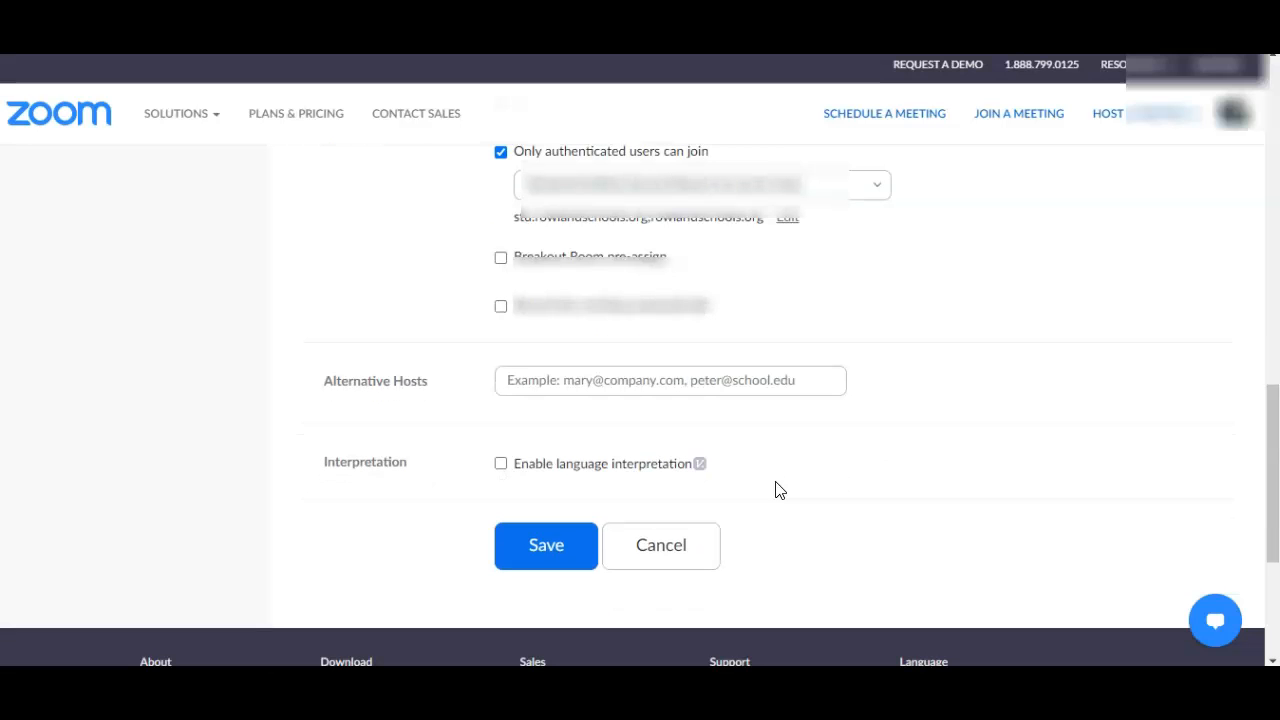
pyautogui.click(546, 556)
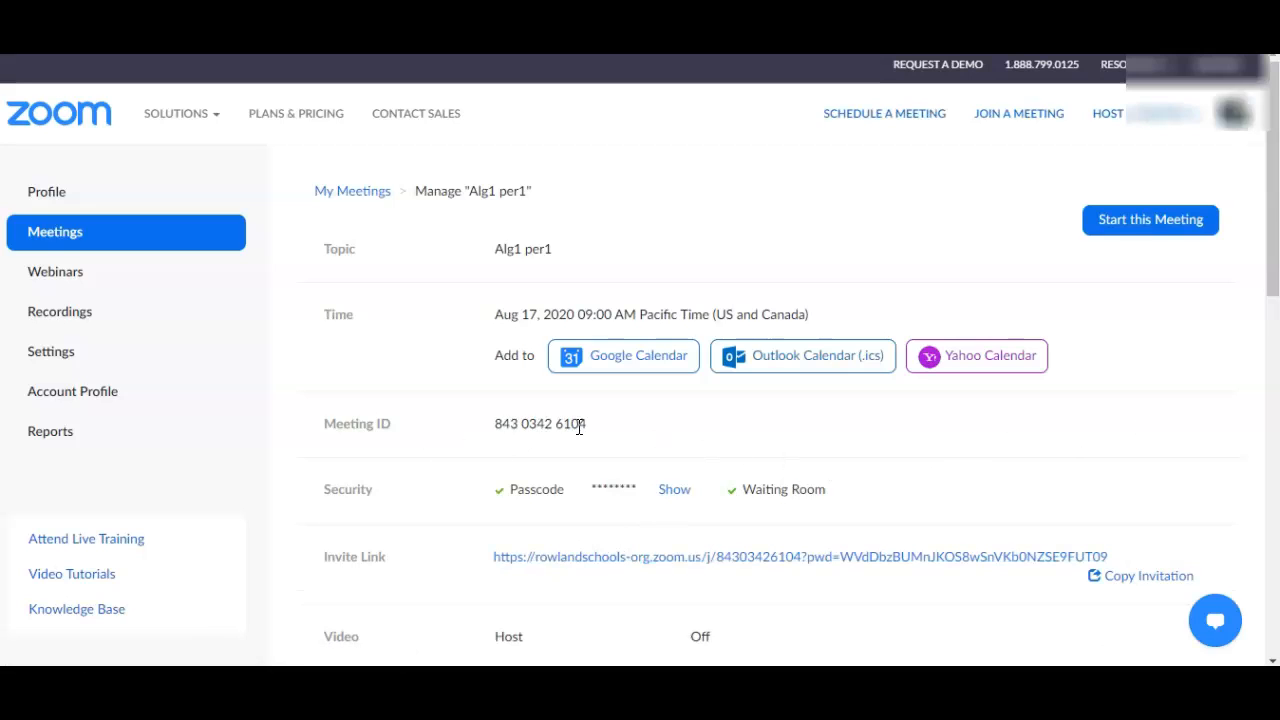
# Step: Reveal the saved meeting's passcode and review its ID, invite link, meeting options and poll section
pyautogui.click(680, 494)
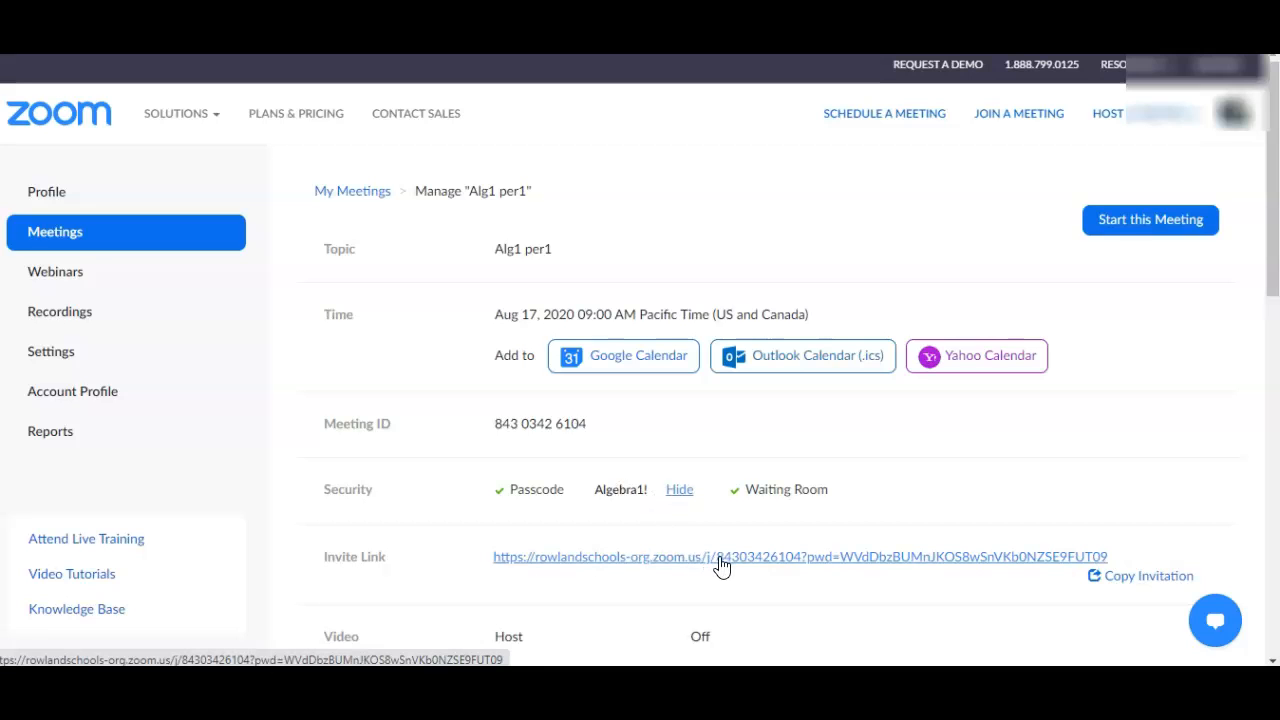
pyautogui.scroll(-1, 722, 566)
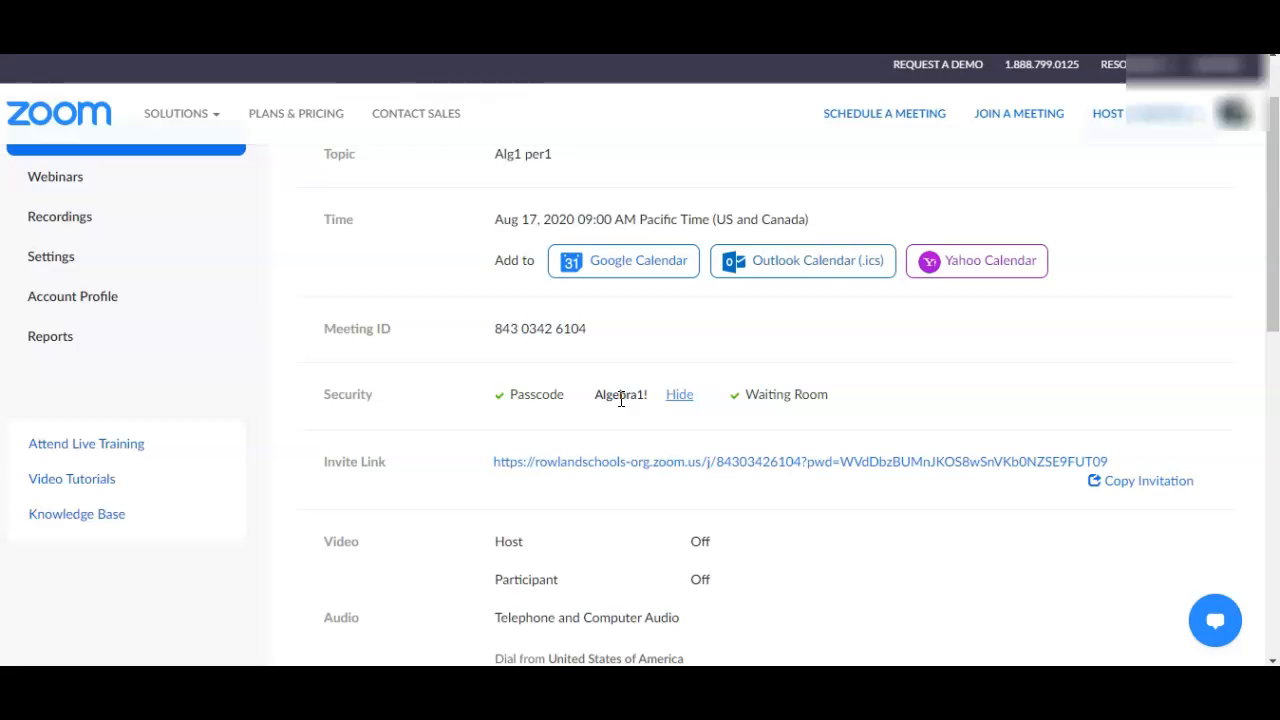
pyautogui.scroll(-5, 670, 450)
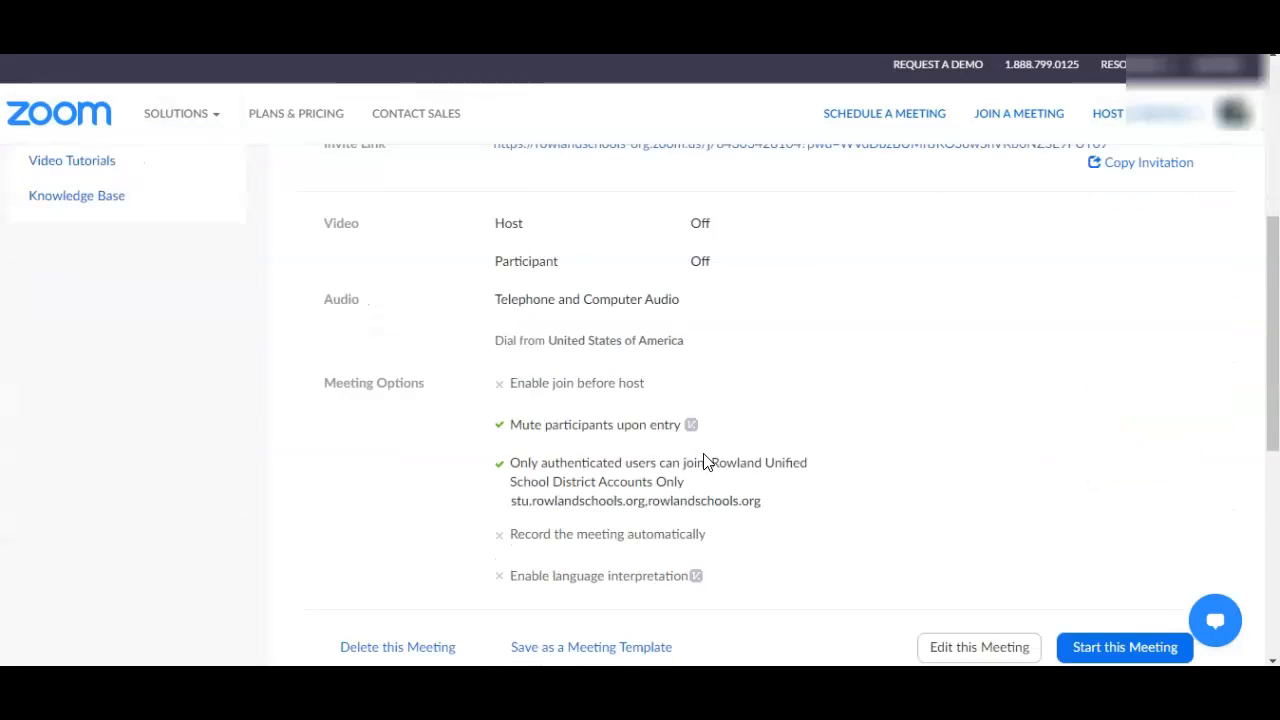
pyautogui.scroll(2, 829, 466)
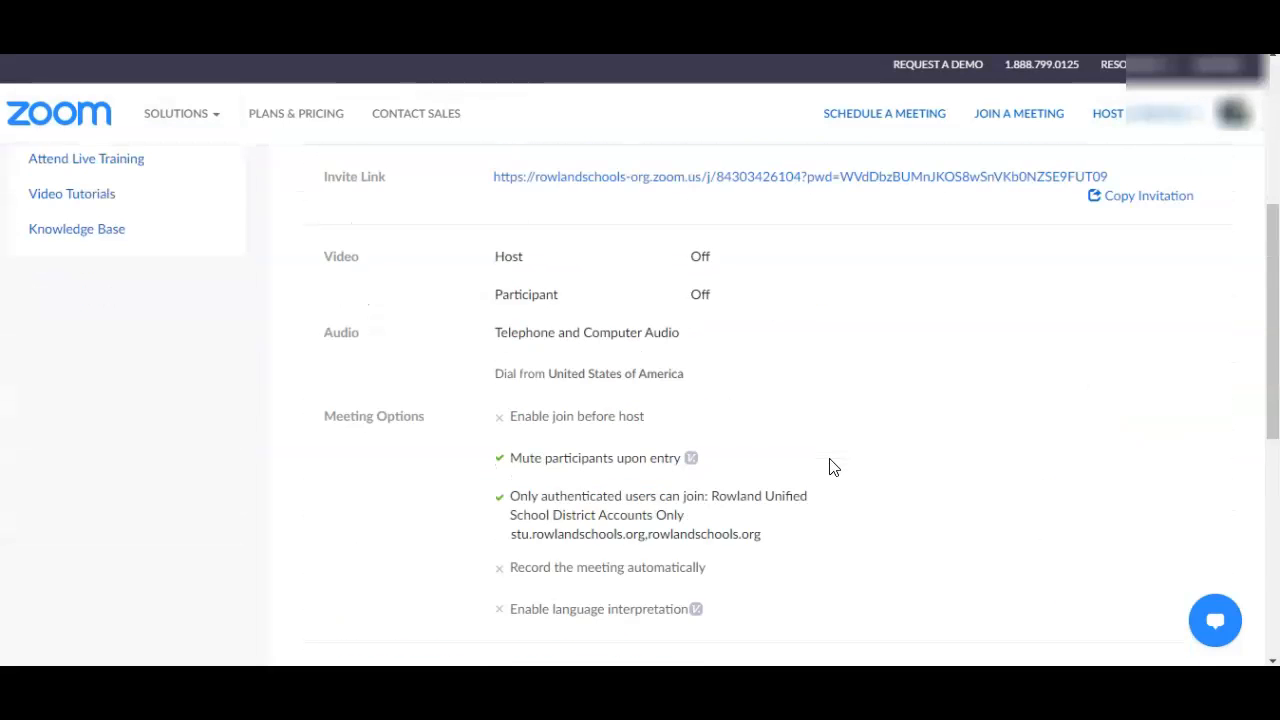
pyautogui.scroll(-6, 828, 462)
pyautogui.scroll(2, 813, 456)
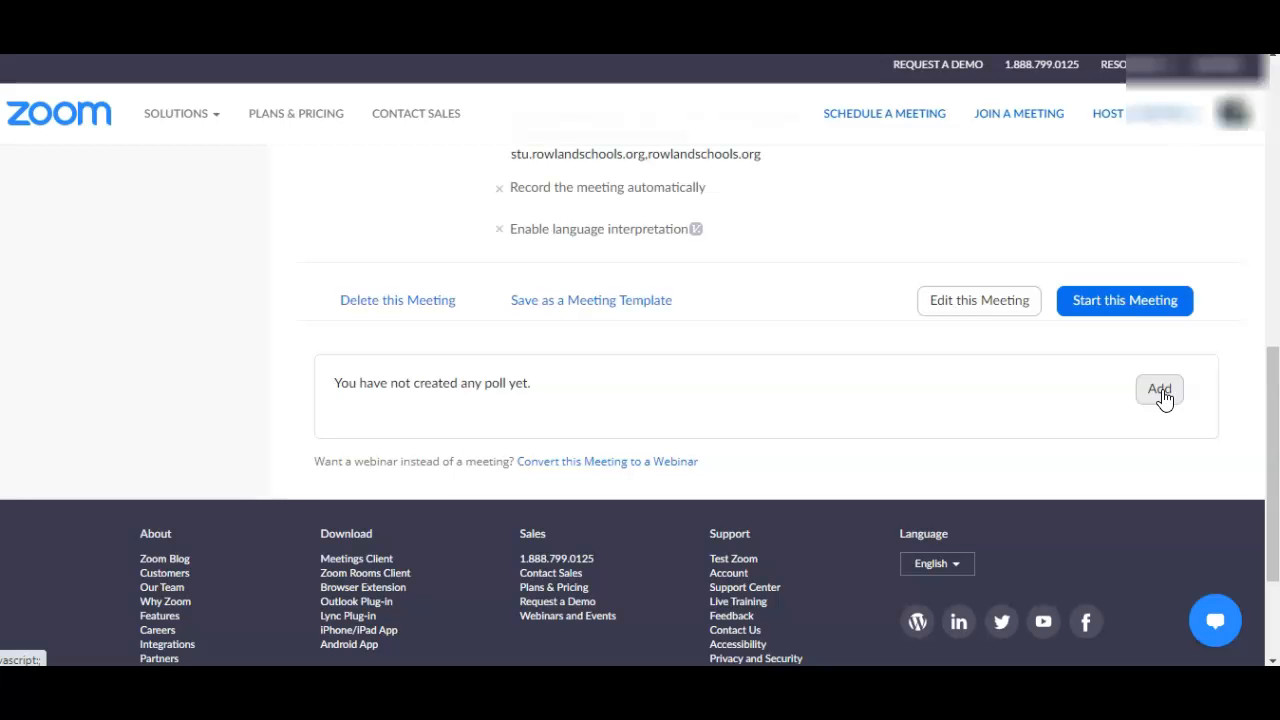
pyautogui.scroll(3, 700, 403)
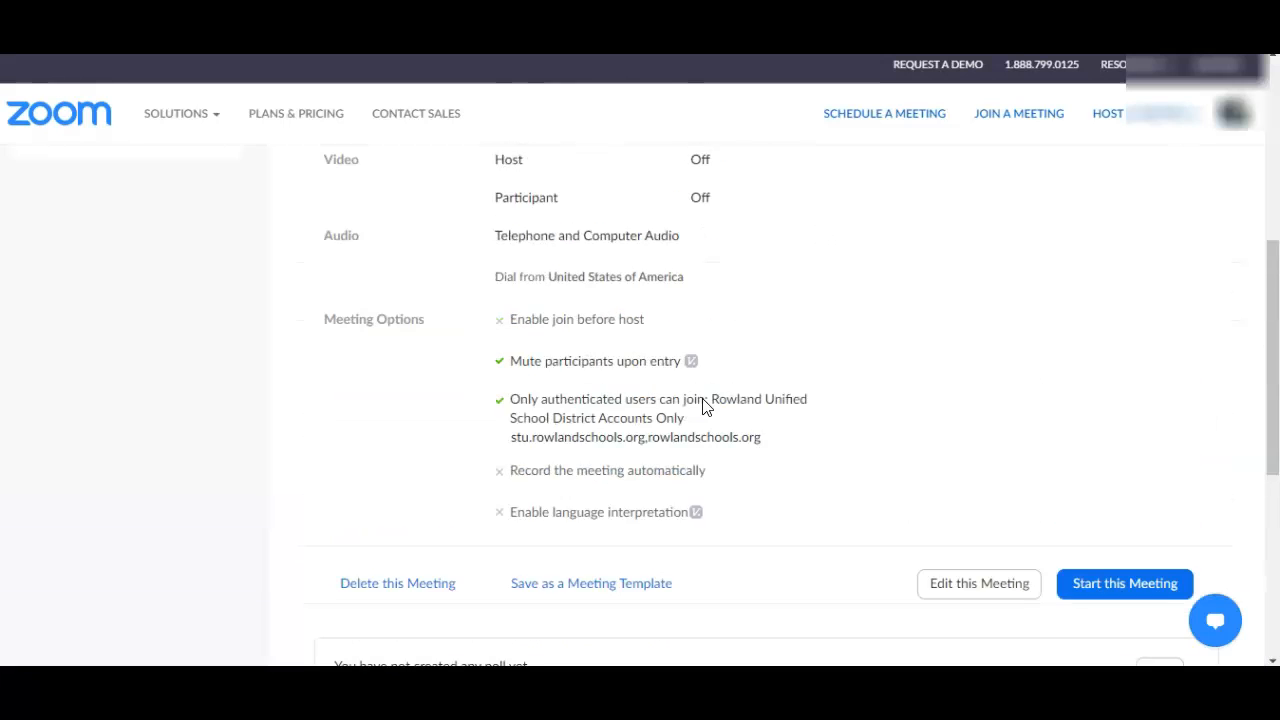
pyautogui.scroll(5, 703, 403)
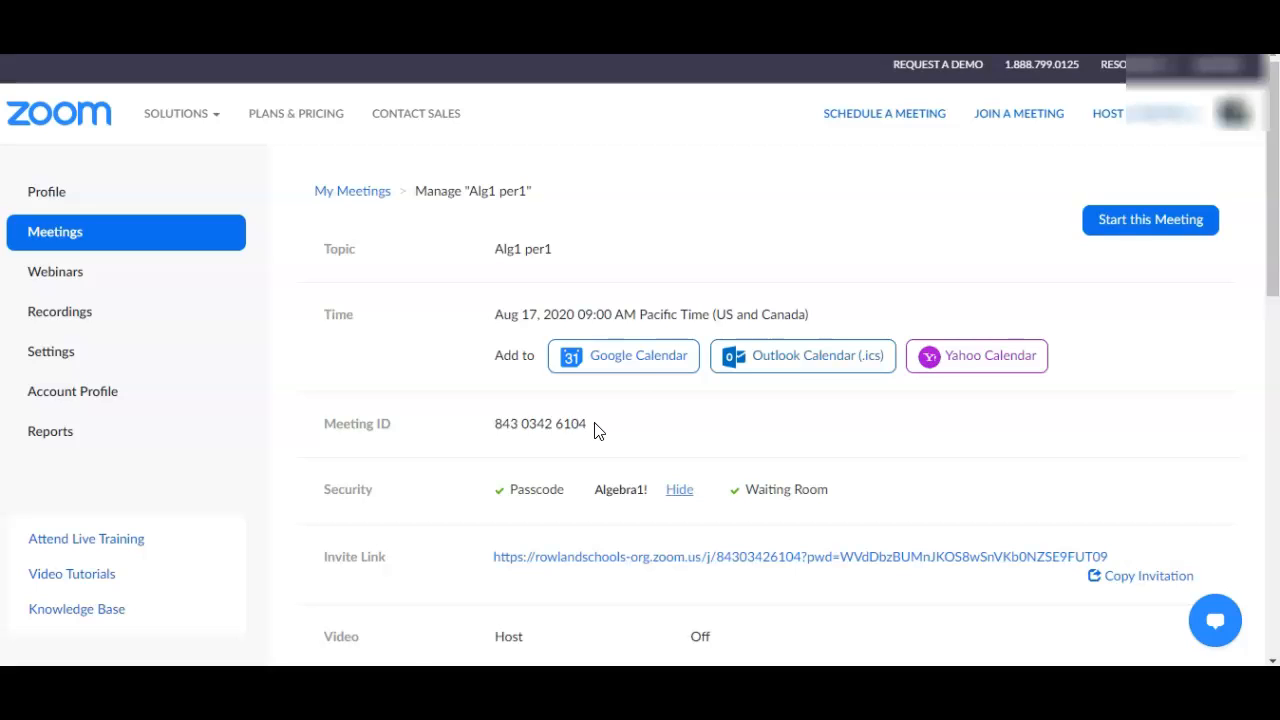
# Step: Add the meeting to Google Calendar and set the event to repeat weekly on Monday
pyautogui.click(648, 362)
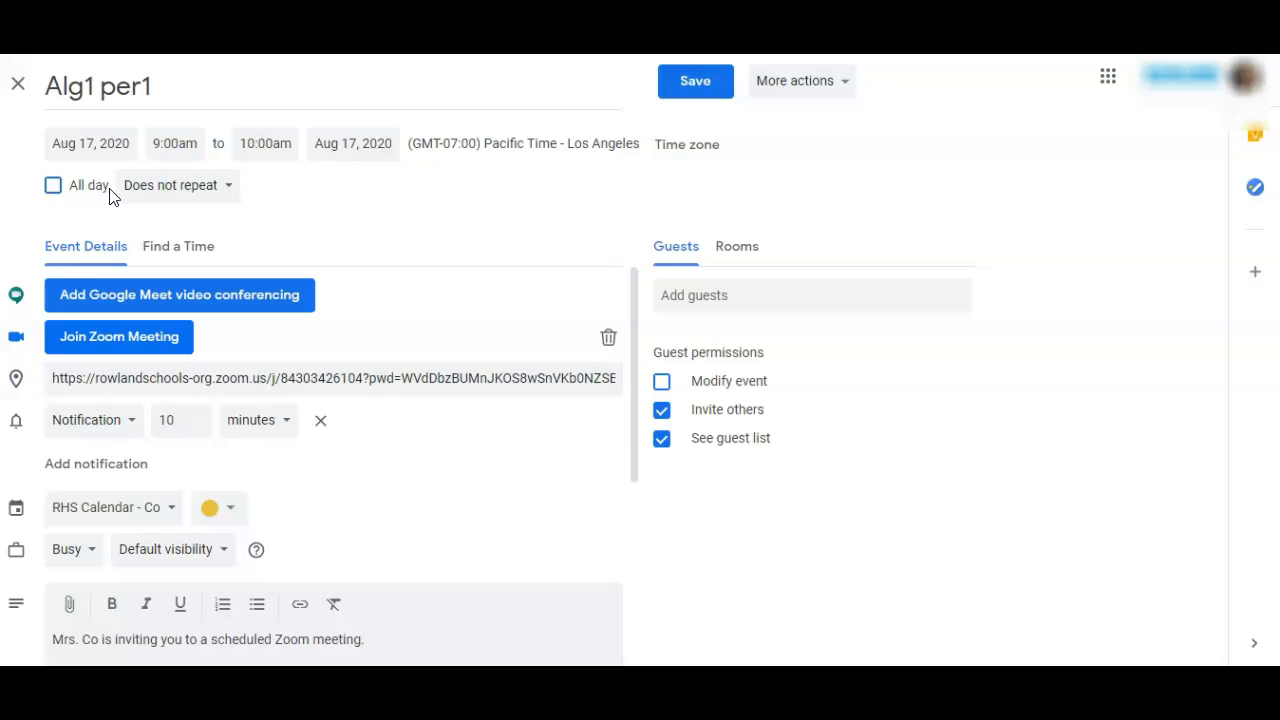
pyautogui.click(180, 185)
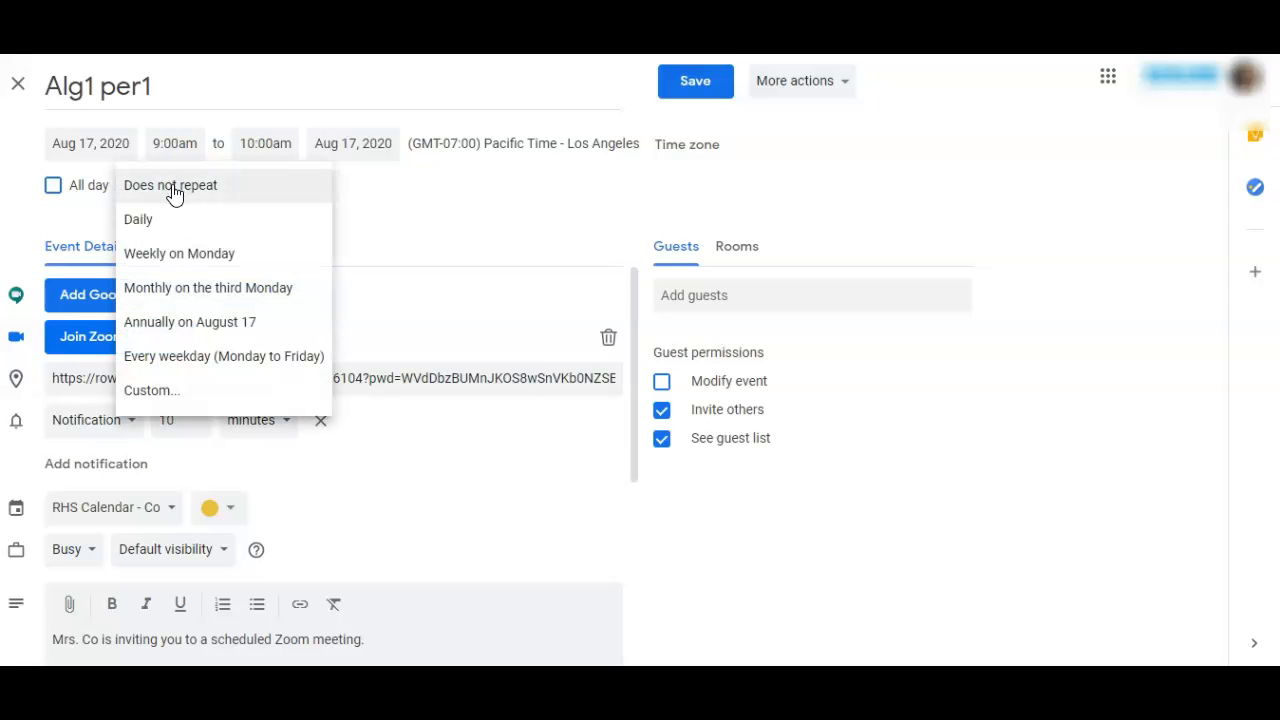
pyautogui.click(175, 256)
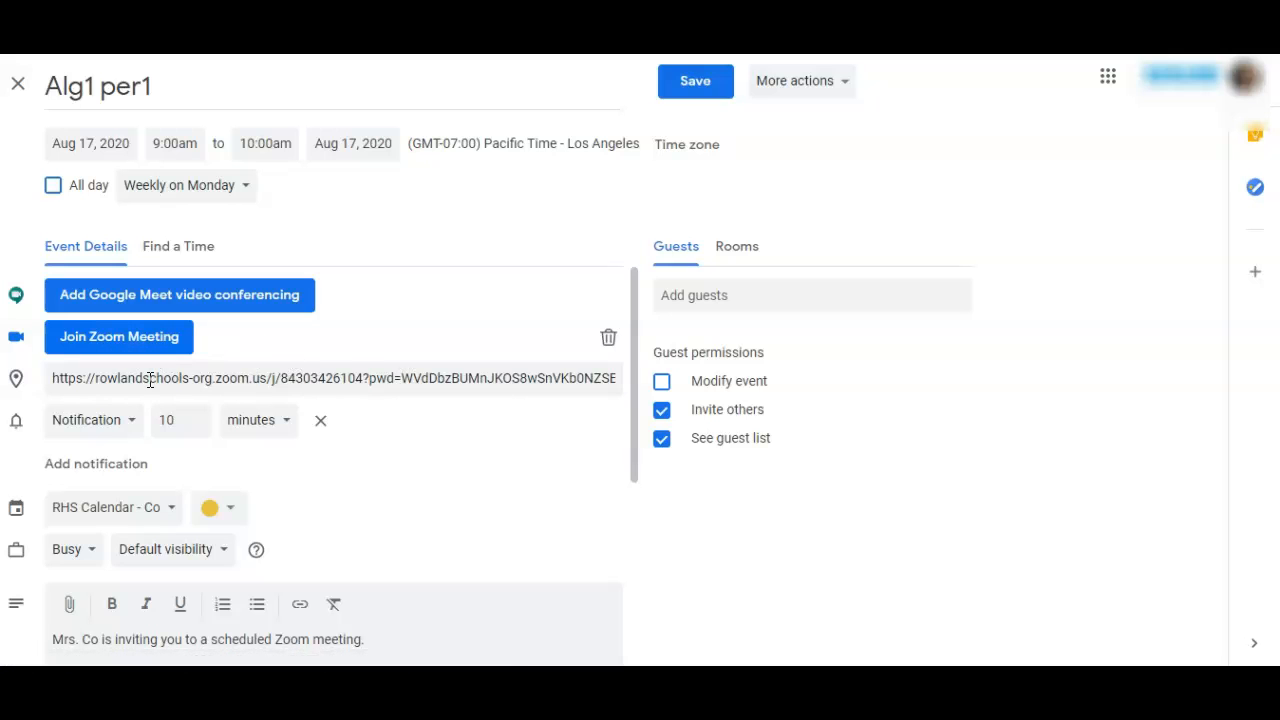
# Step: Assign the event to the Testing GC calendar and review the Zoom invitation in its description
pyautogui.click(364, 379)
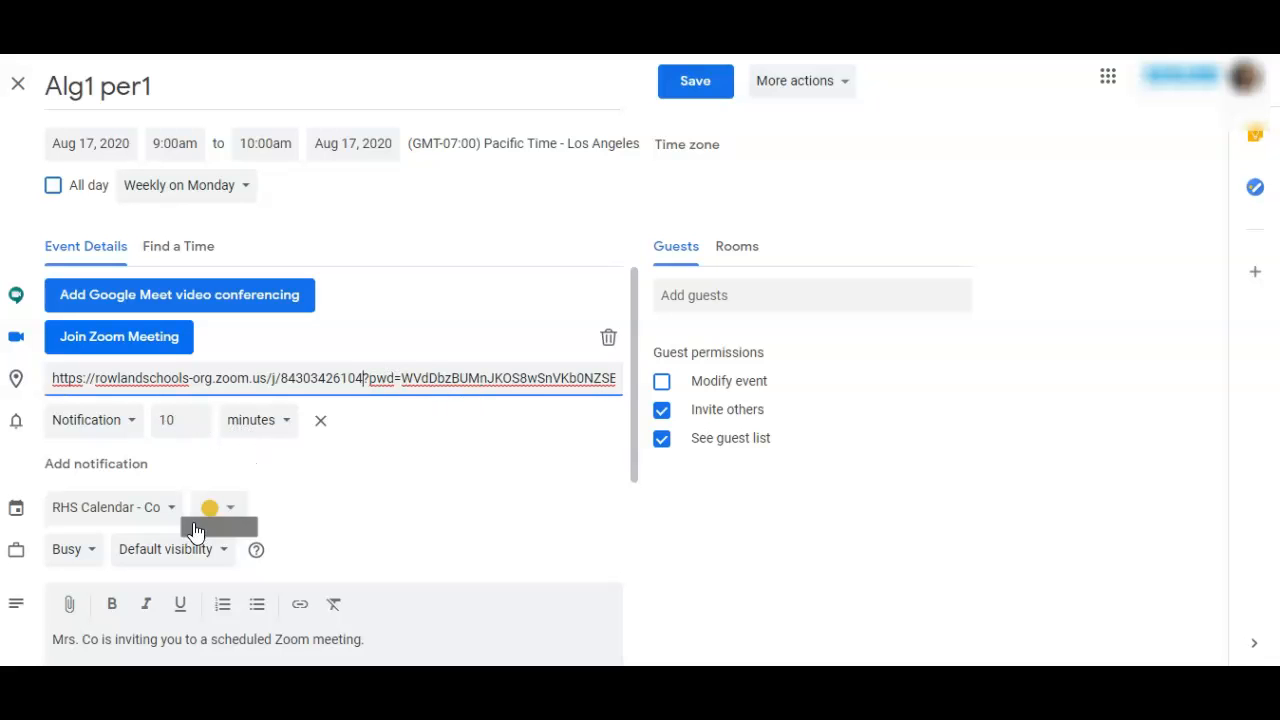
pyautogui.click(166, 514)
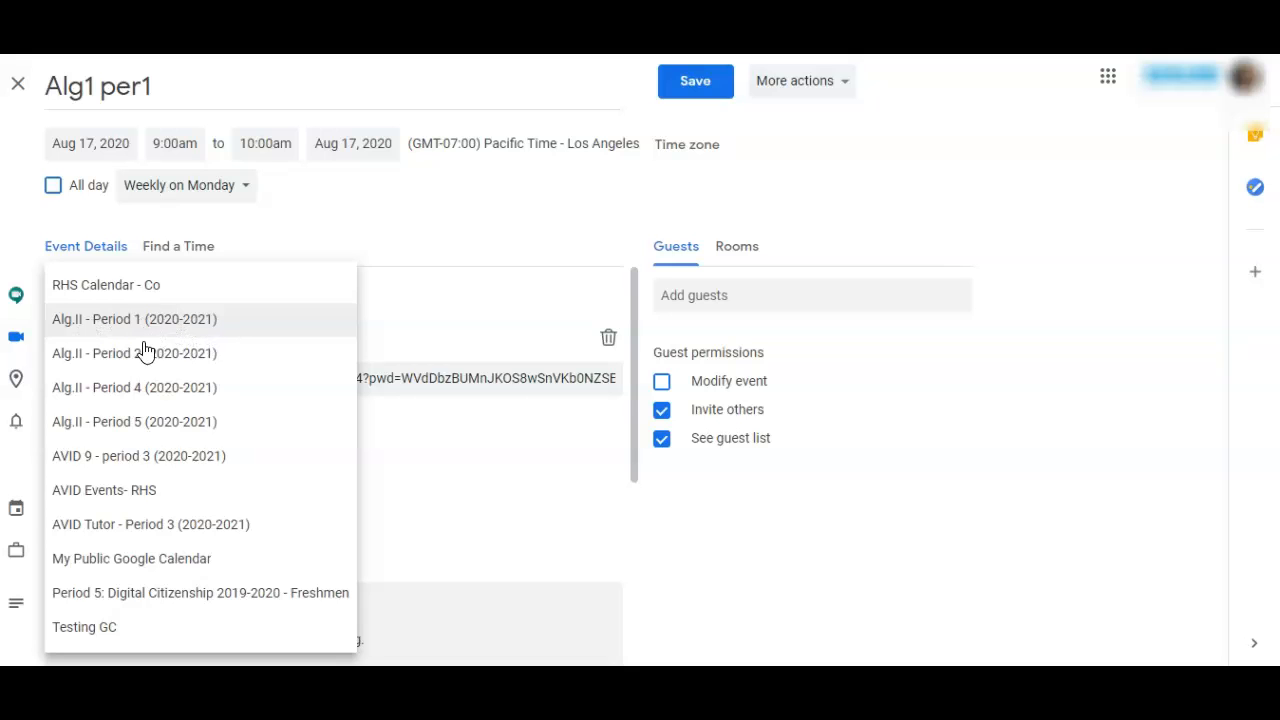
pyautogui.click(113, 630)
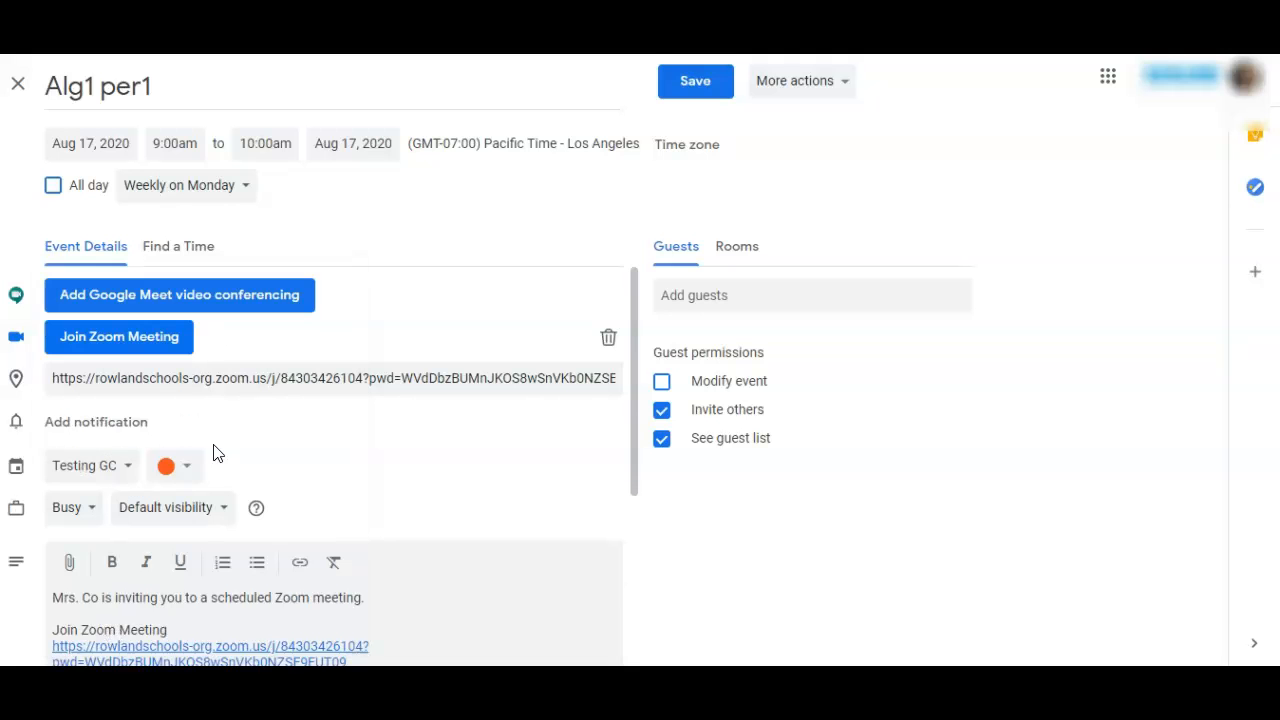
pyautogui.scroll(-2, 446, 446)
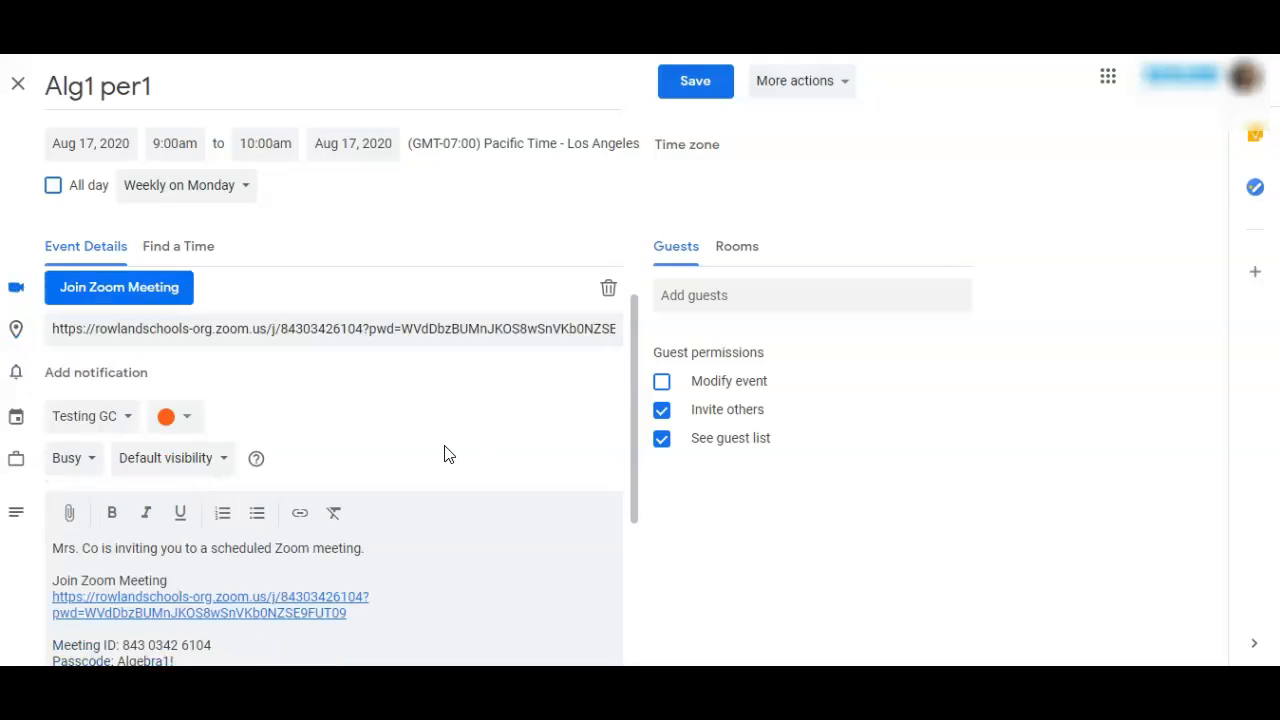
pyautogui.scroll(-2, 446, 446)
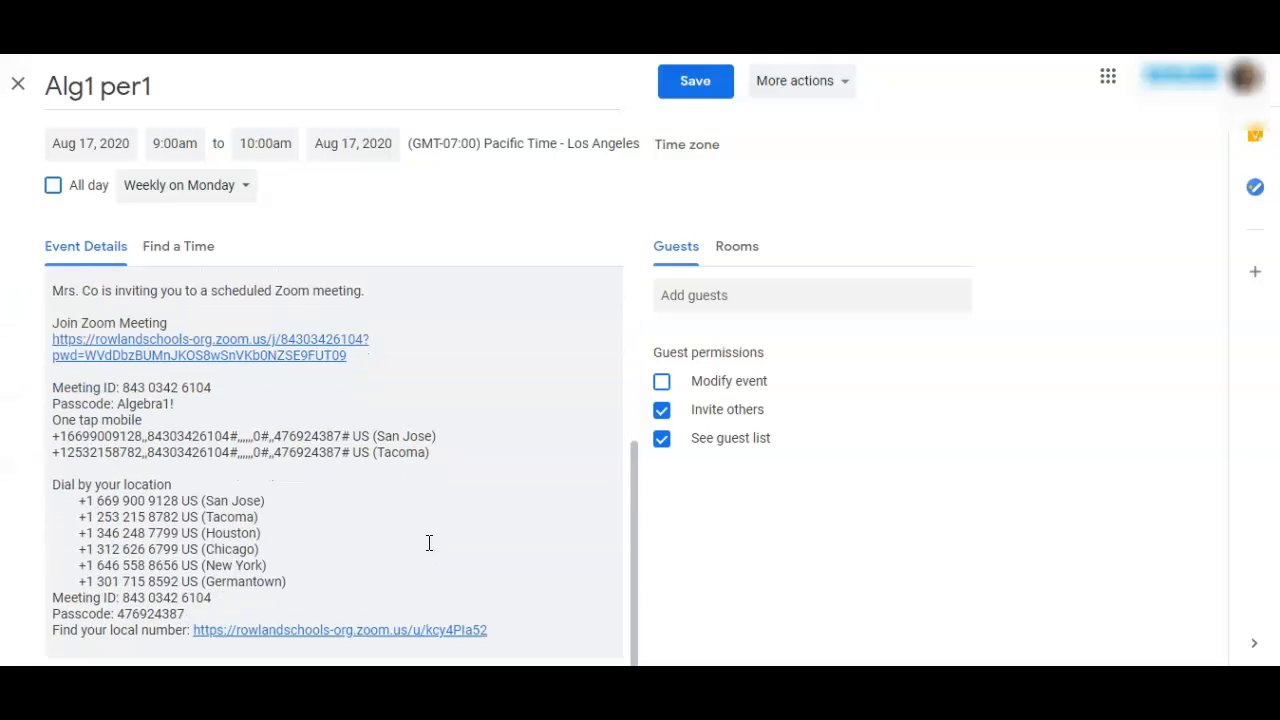
# Step: Delete the entire Zoom invitation text from the event's description and save the Alg1 per1 event
pyautogui.moveTo(503, 634); pyautogui.dragTo(45, 377)
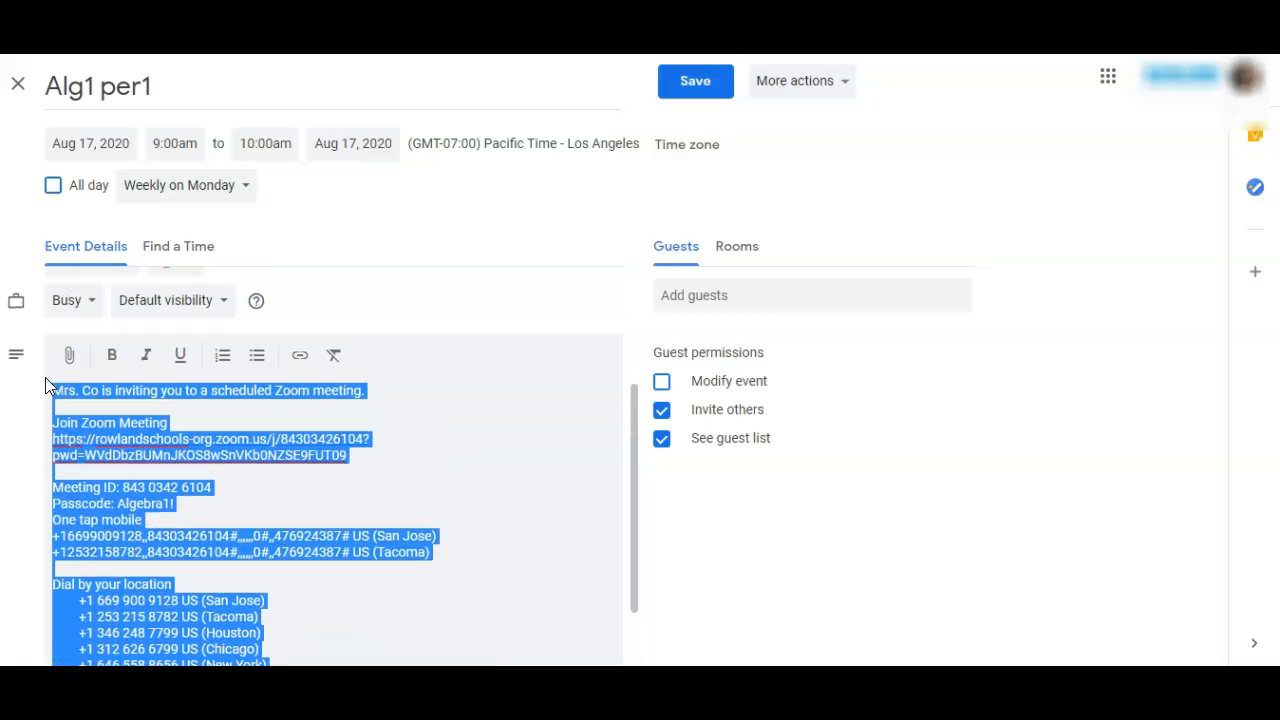
pyautogui.press('Delete')
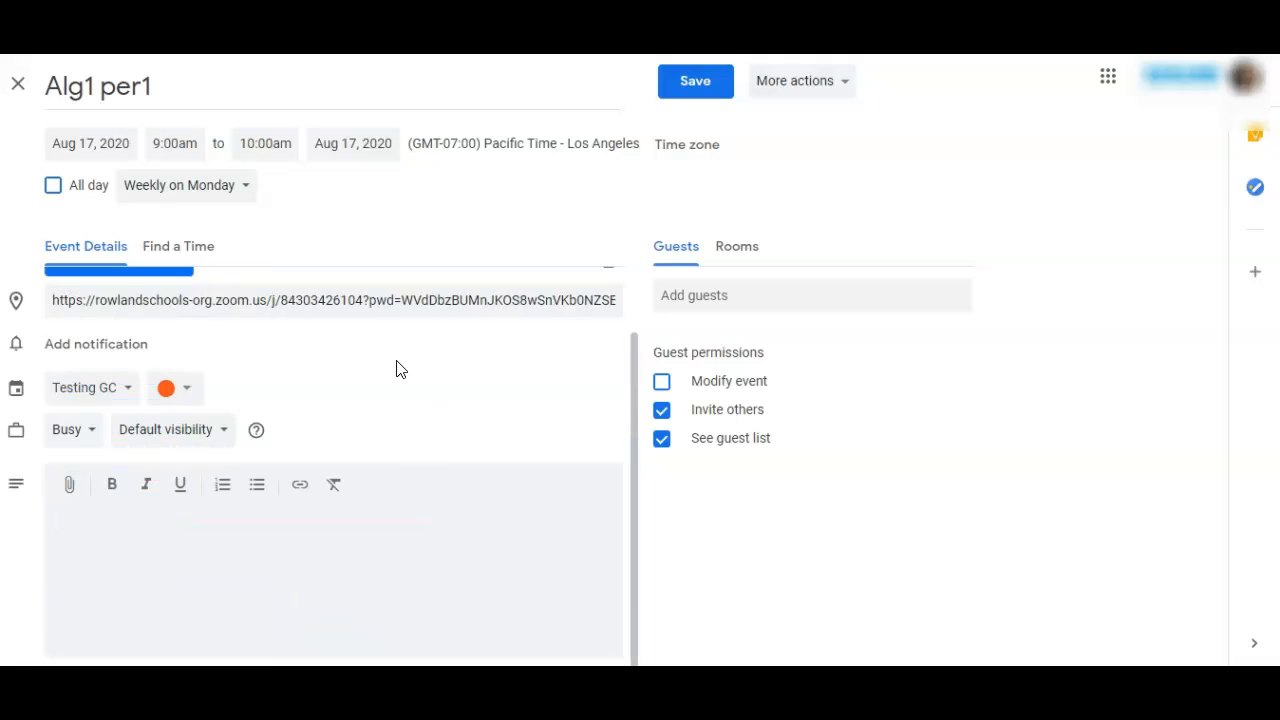
pyautogui.scroll(2, 386, 383)
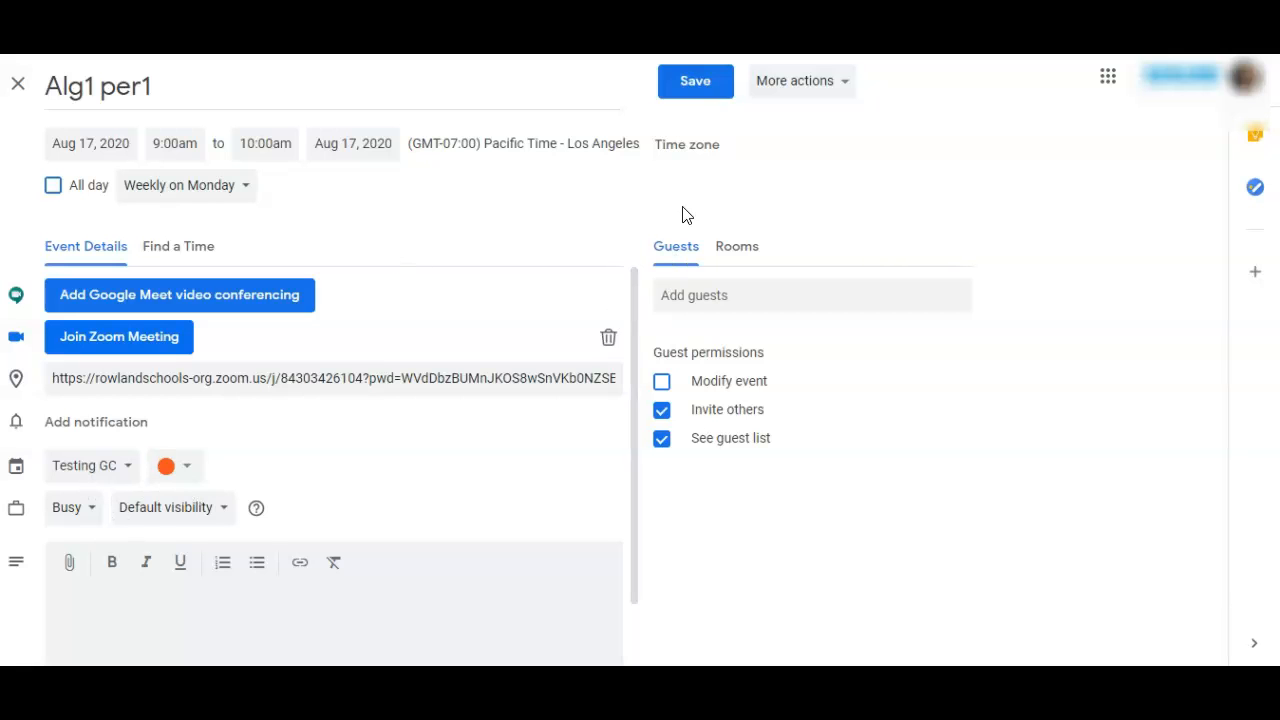
pyautogui.click(697, 86)
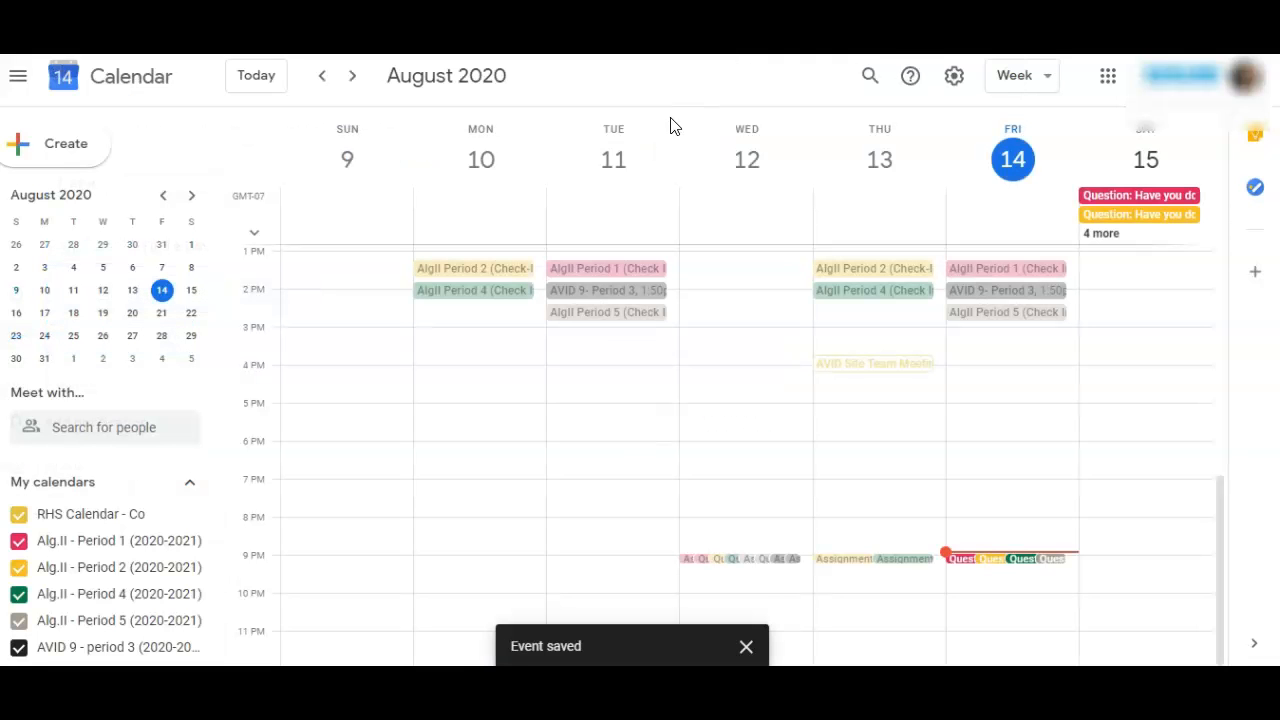
# Step: Create a calendar event titled Alg1 Per1 on Wednesday, August 19, from 9:00am to 10:00am
pyautogui.click(1040, 81)
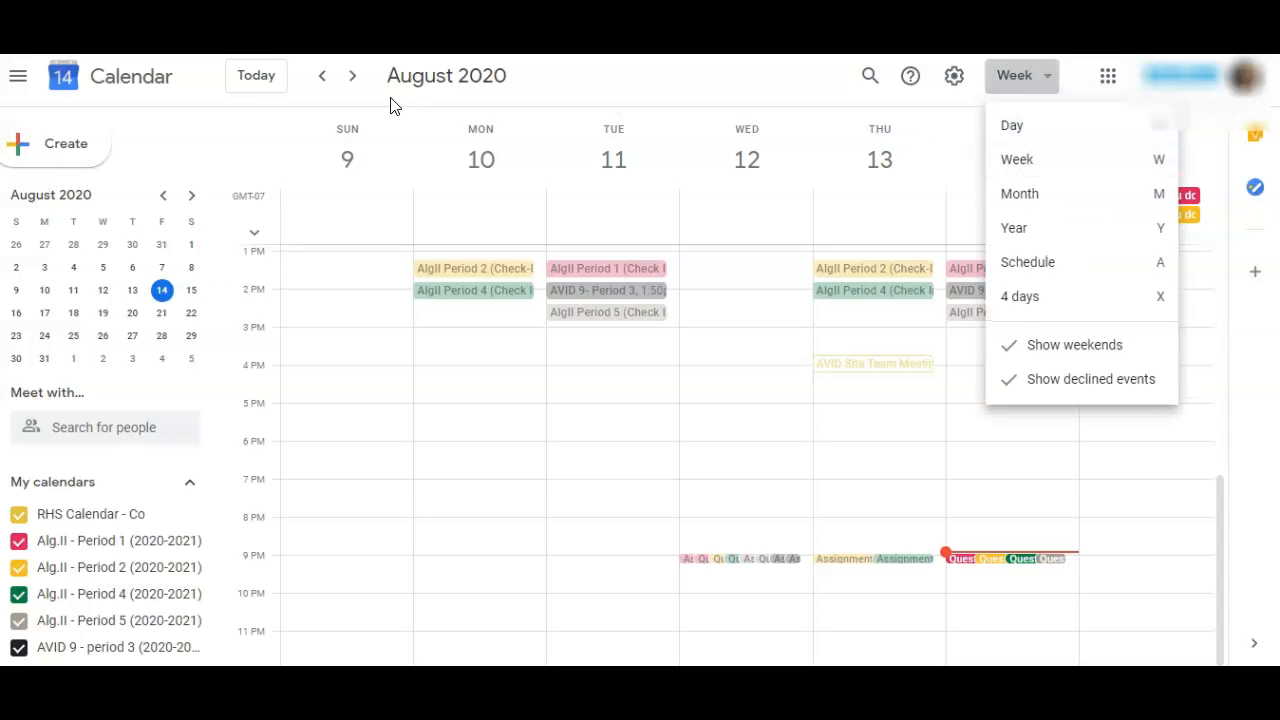
pyautogui.click(353, 80)
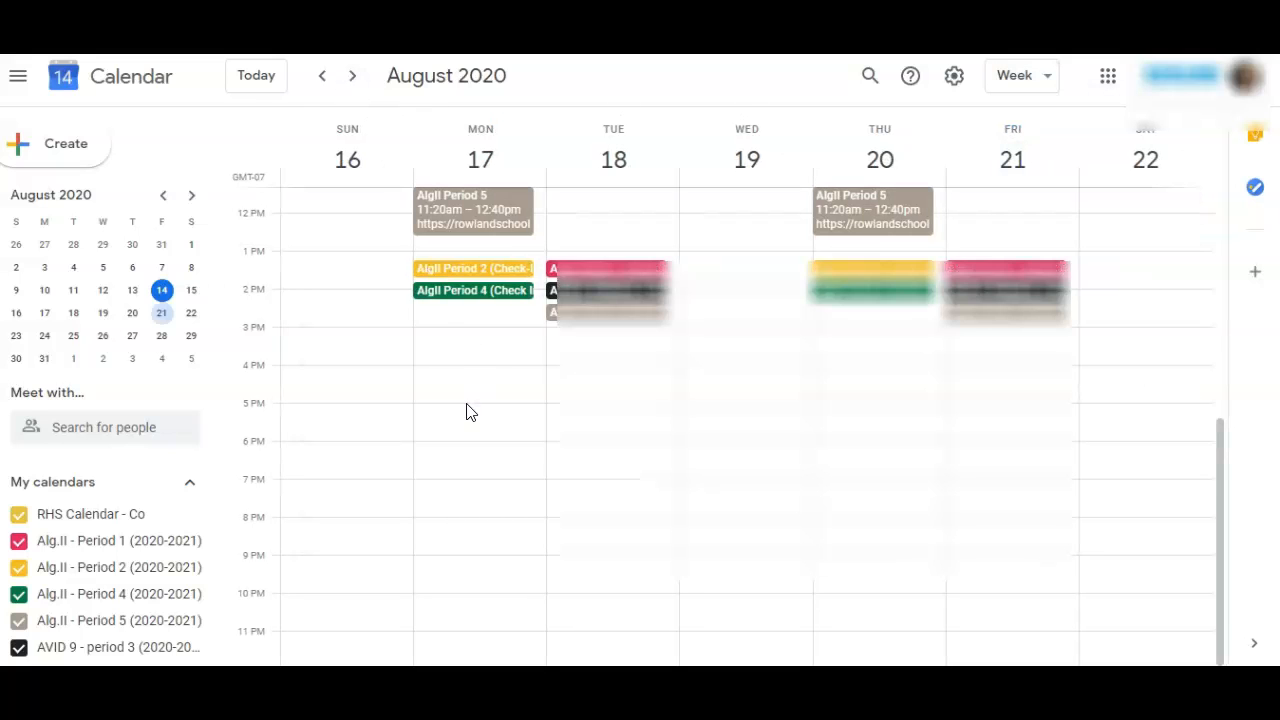
pyautogui.scroll(1, 486, 437)
pyautogui.scroll(1, 486, 437)
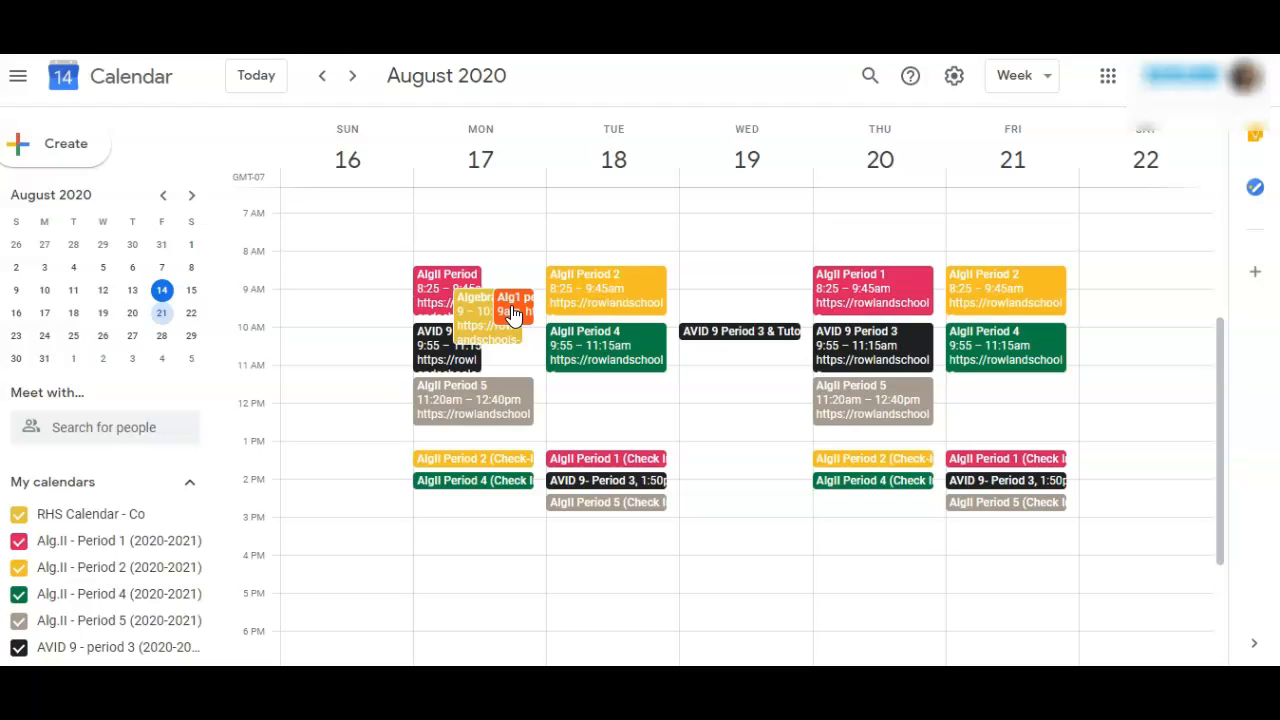
pyautogui.click(696, 292)
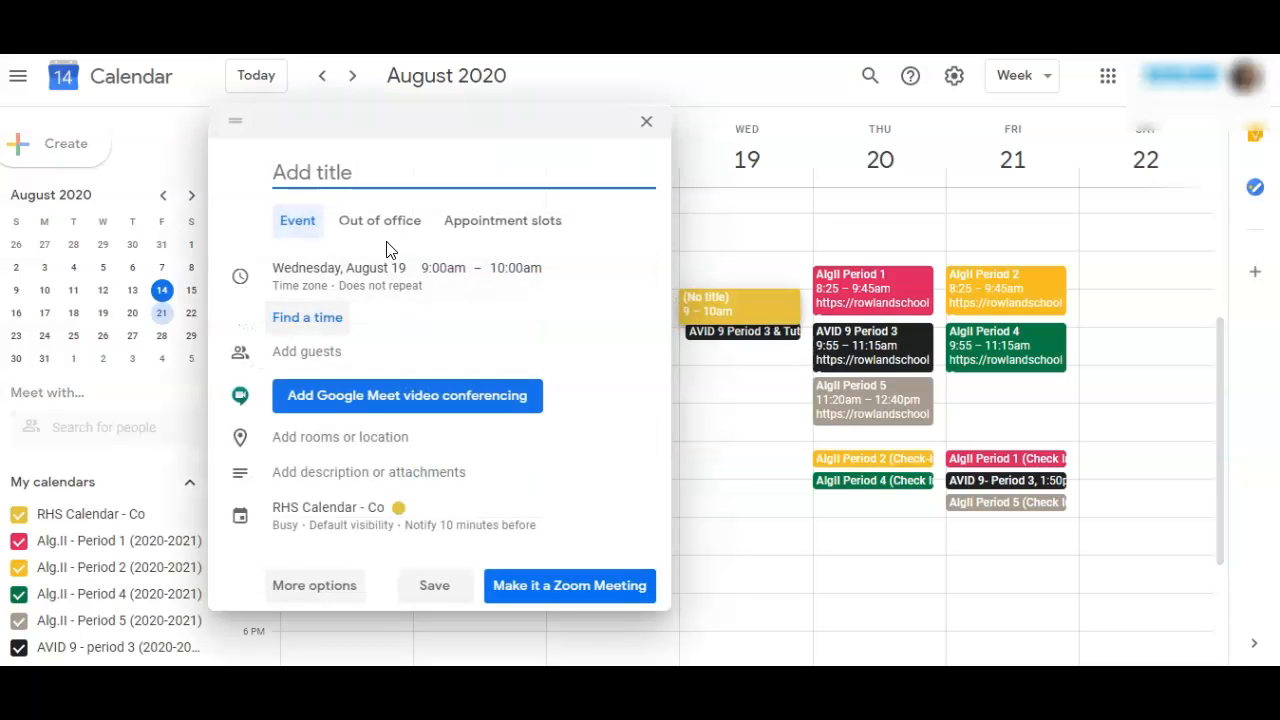
pyautogui.write('ALg')
pyautogui.write('l')
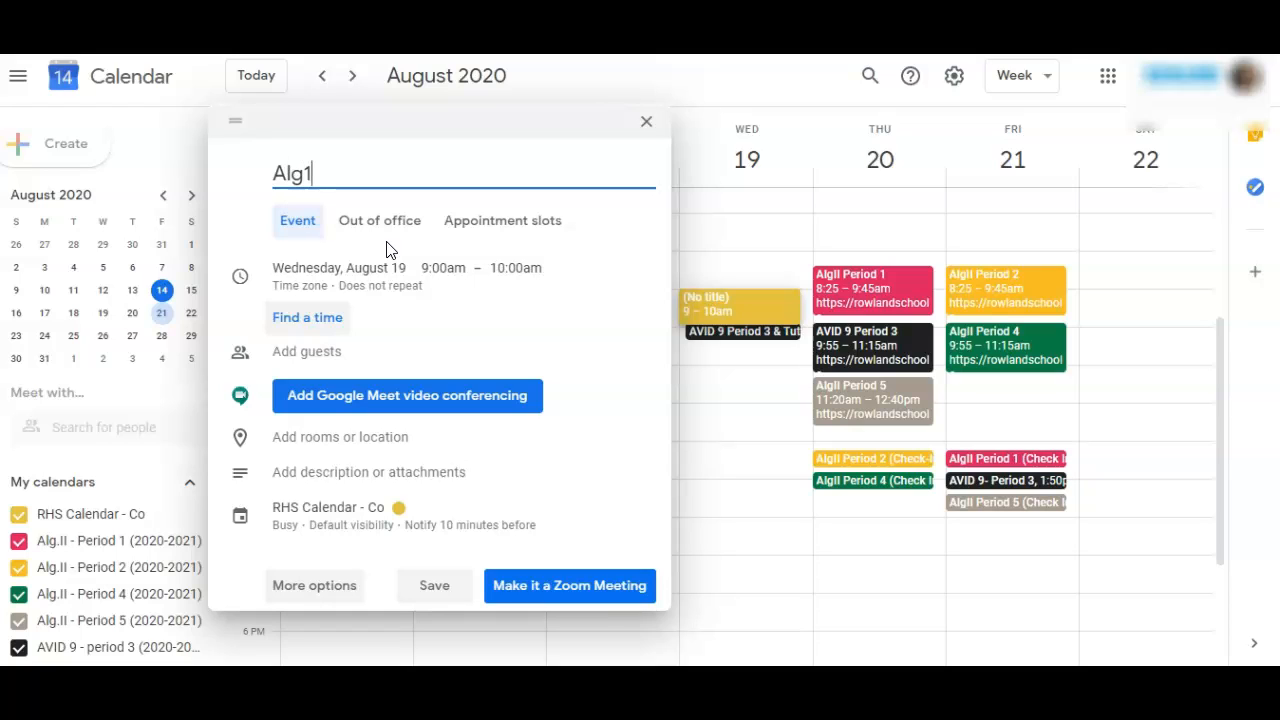
pyautogui.write('g1 Perio')
pyautogui.press('BackSpace')
pyautogui.press('BackSpace')
pyautogui.write('1')
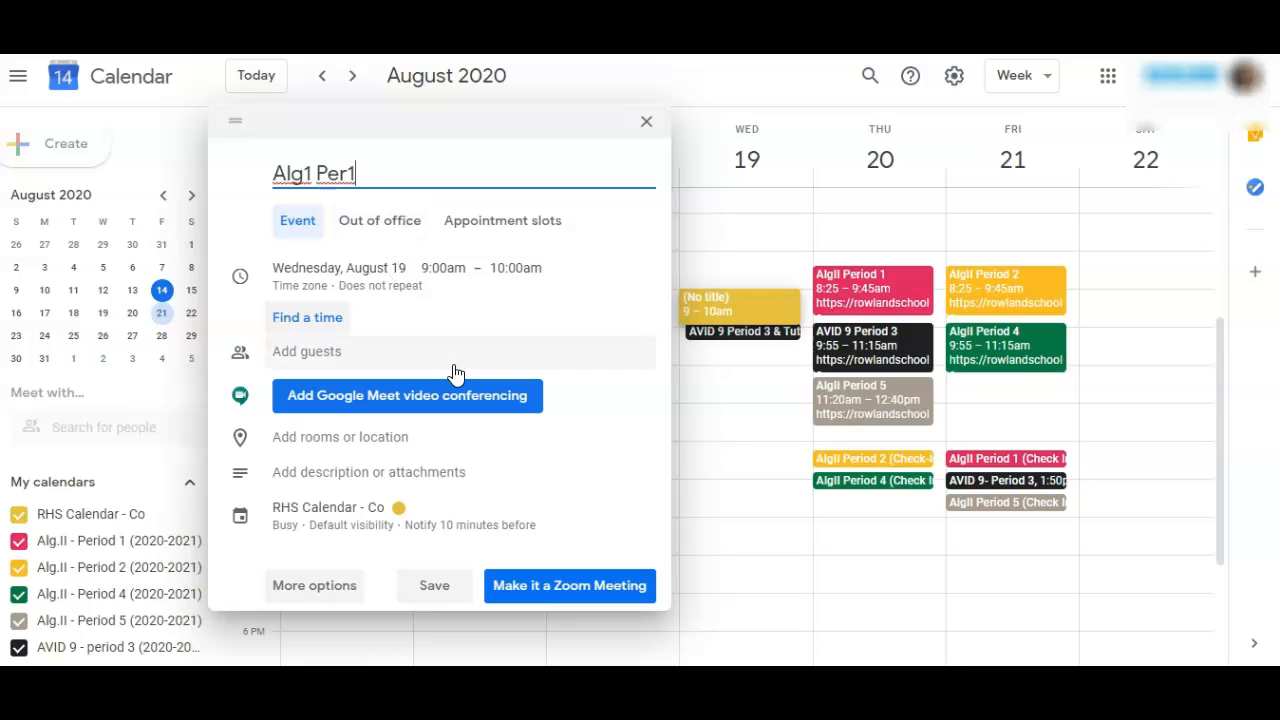
# Step: Assign the Wednesday Alg1 Per1 event to the Testing GC calendar
pyautogui.click(394, 520)
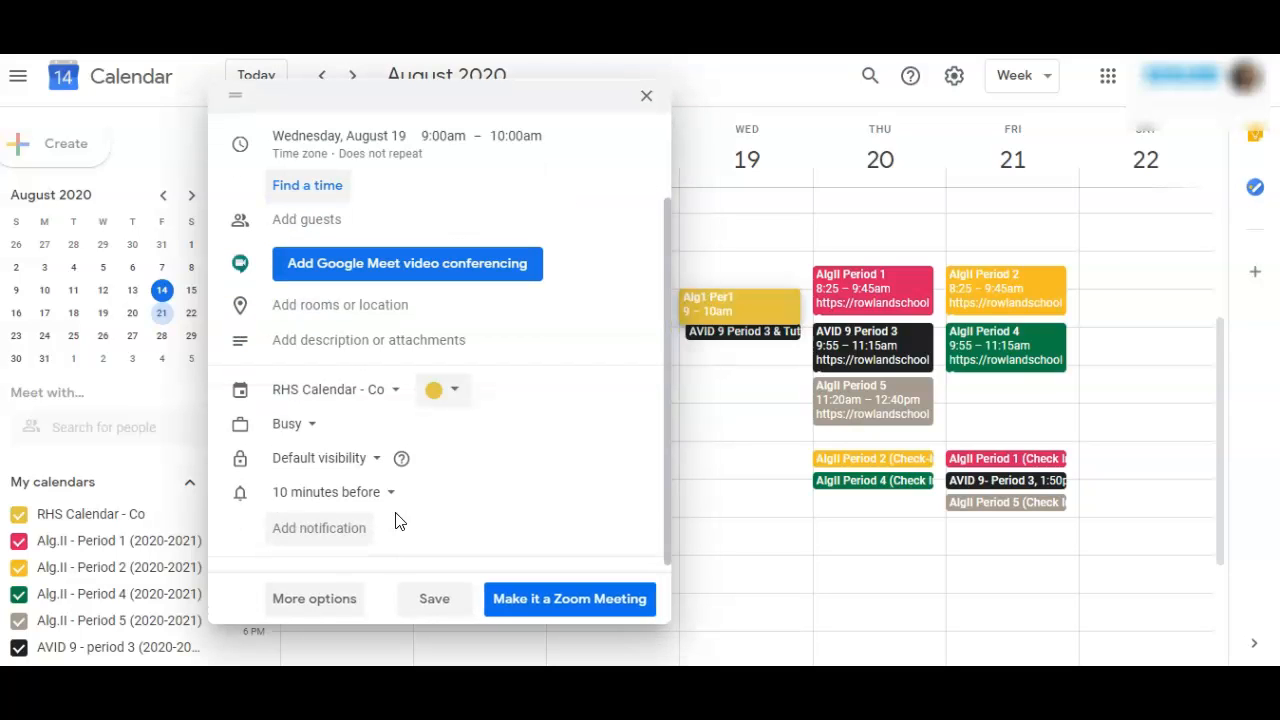
pyautogui.click(378, 392)
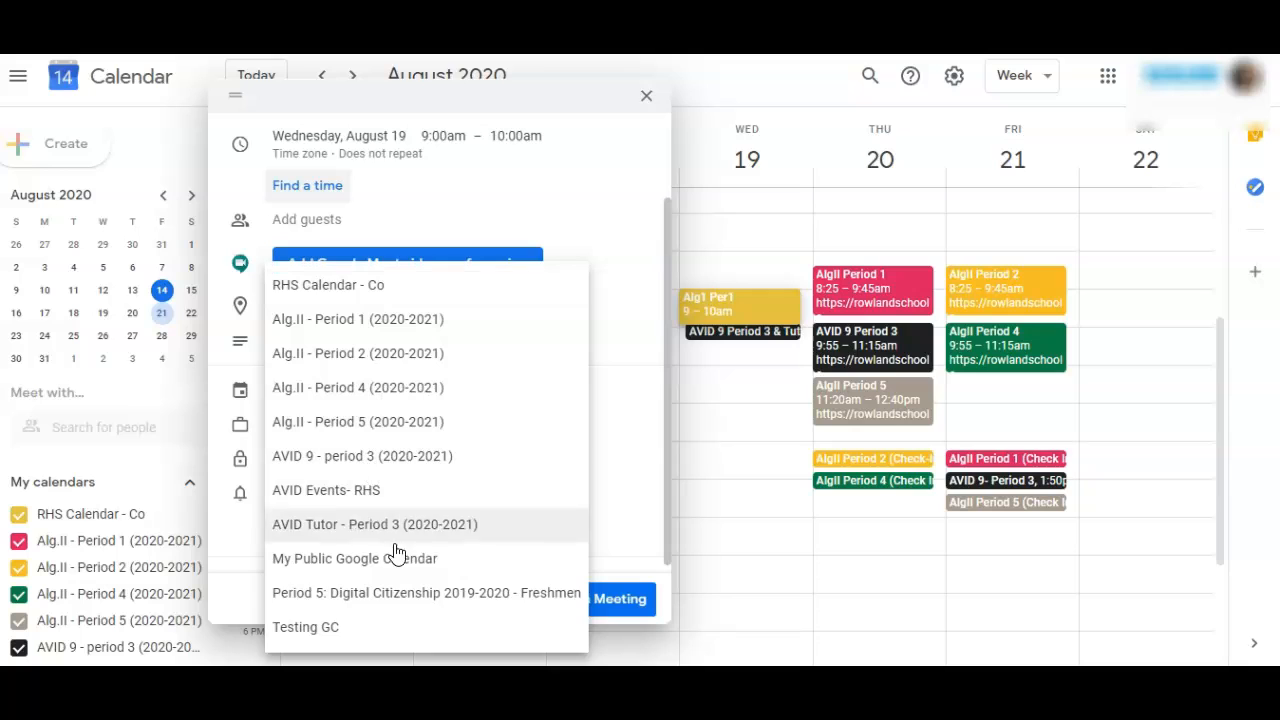
pyautogui.click(369, 628)
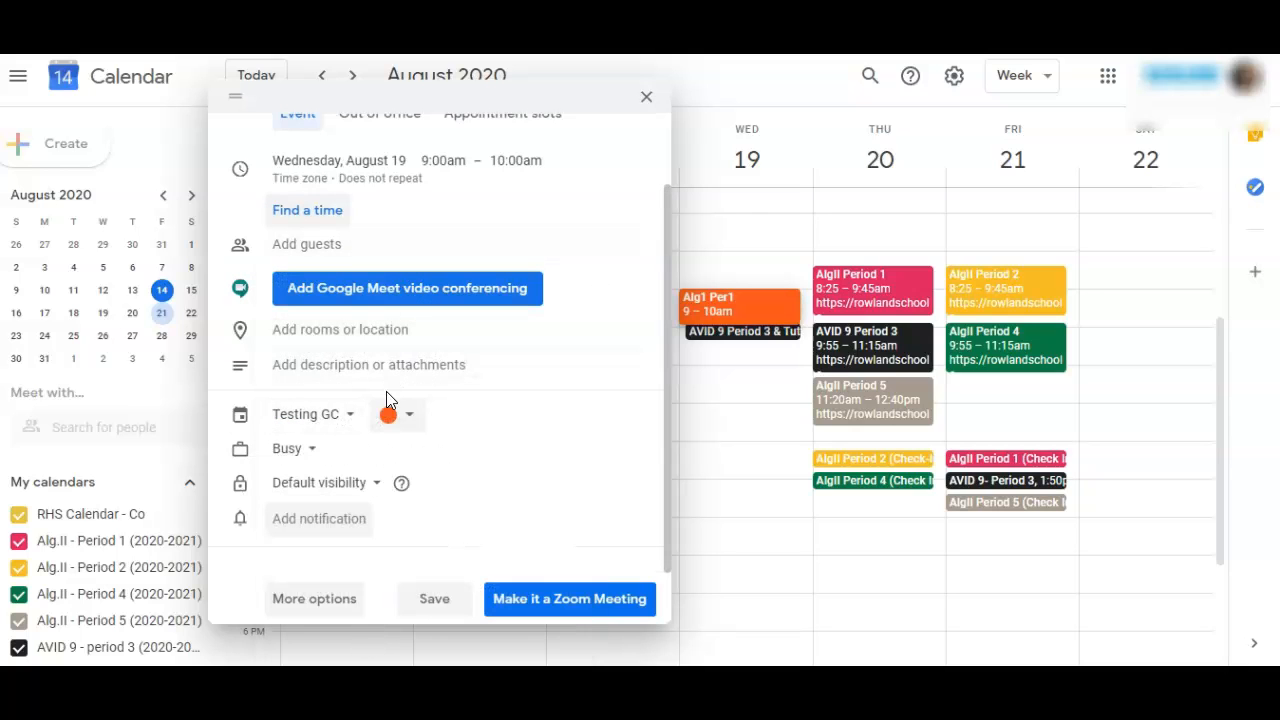
pyautogui.scroll(1, 515, 455)
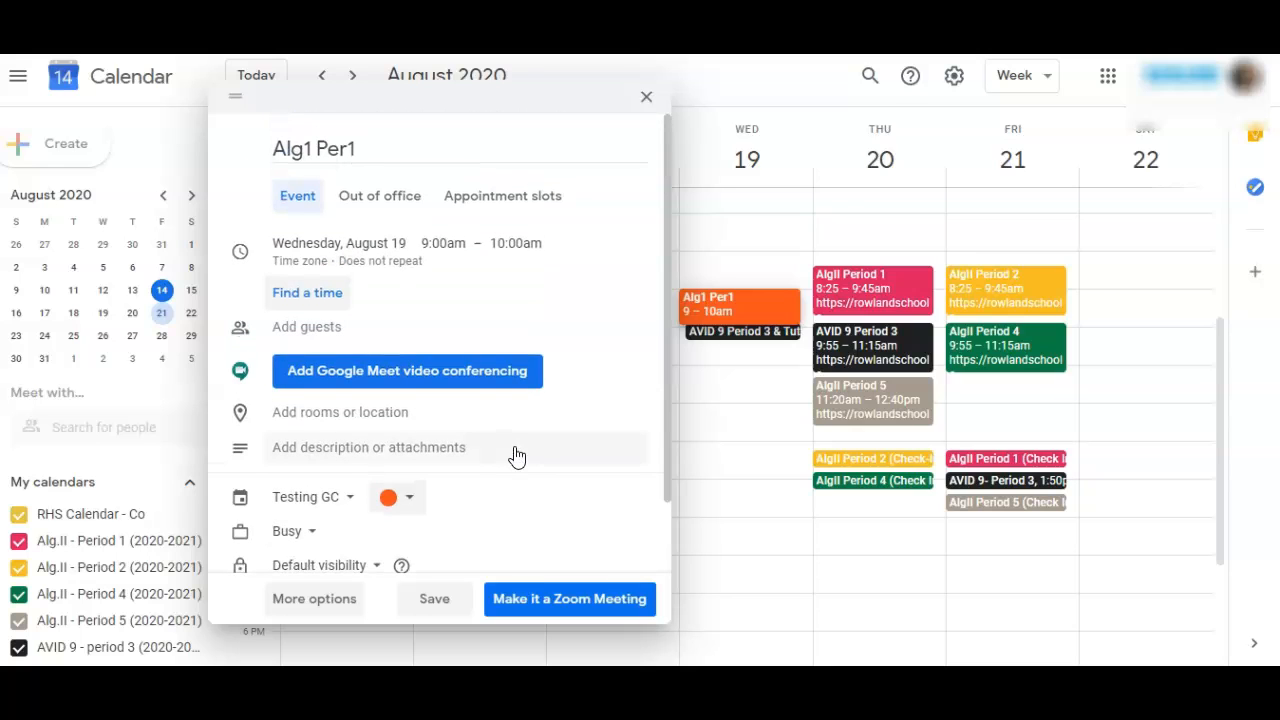
# Step: Copy the meeting ID from the Zoom meeting page into the event's description and label it "Zoom ID:"
pyautogui.click(312, 422)
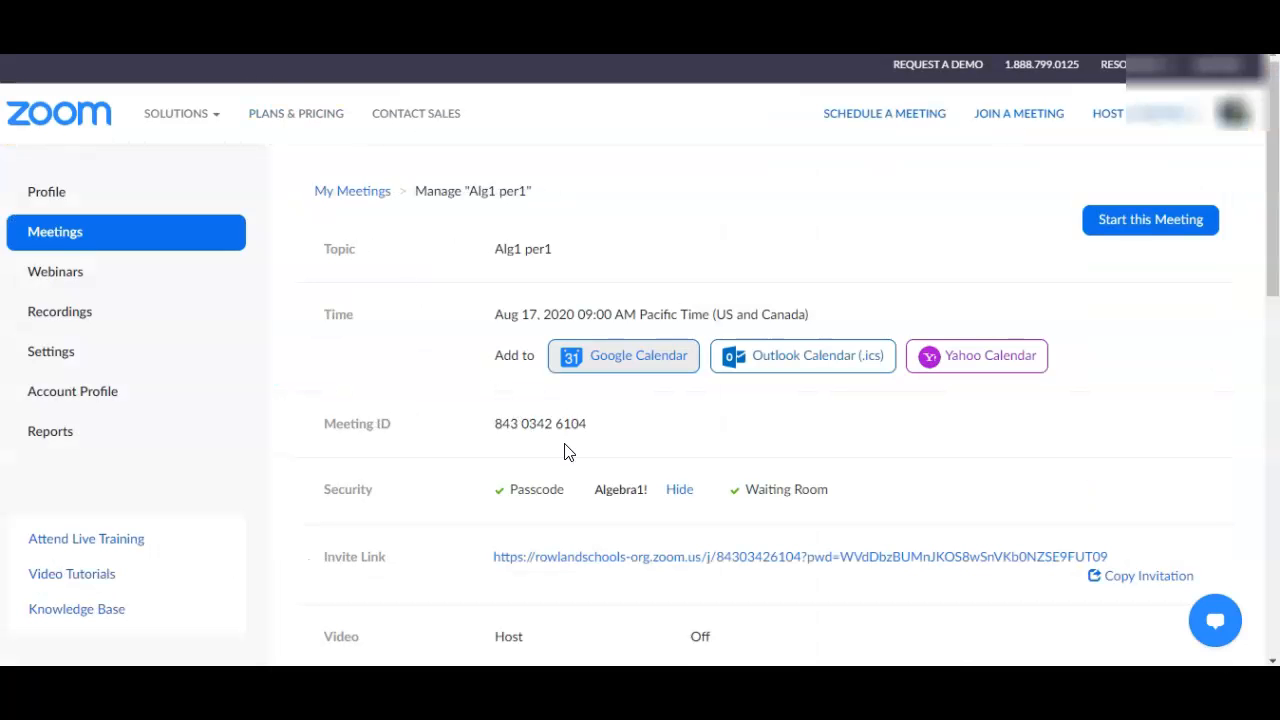
pyautogui.moveTo(589, 424); pyautogui.dragTo(491, 424)
pyautogui.hotkey('ctrl', 'c')
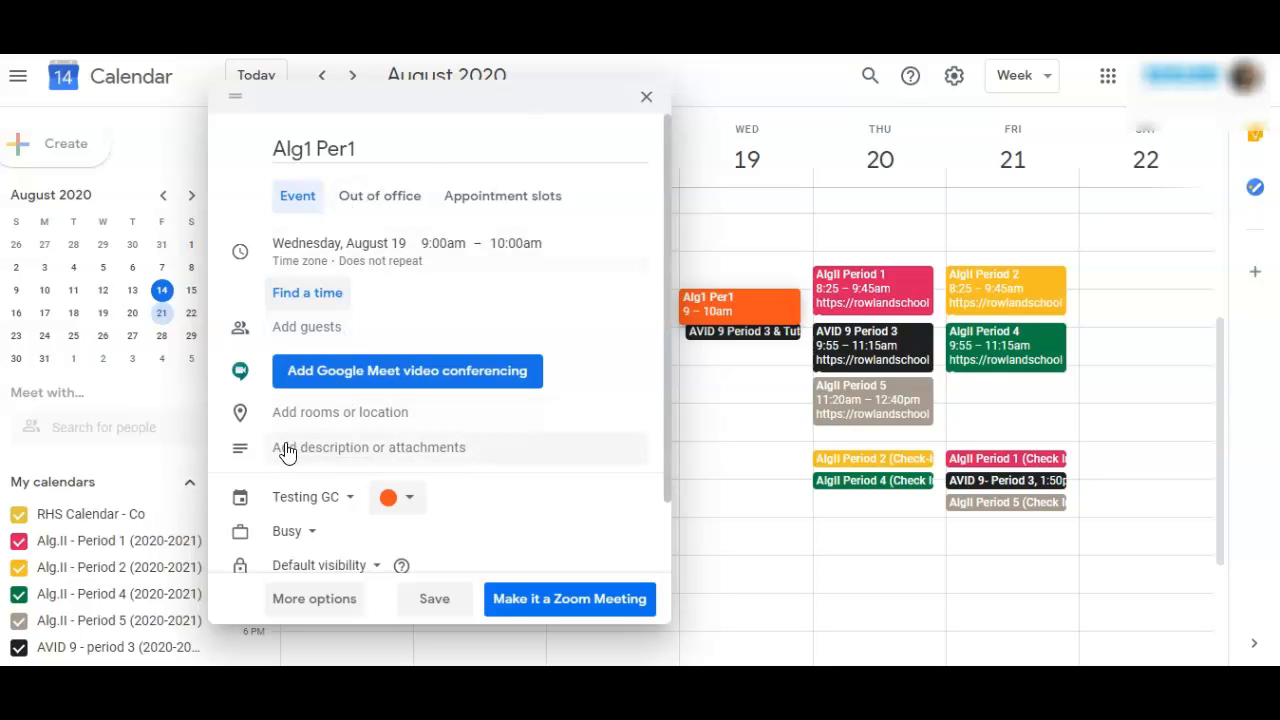
pyautogui.click(323, 449)
pyautogui.hotkey('ctrl', 'v')
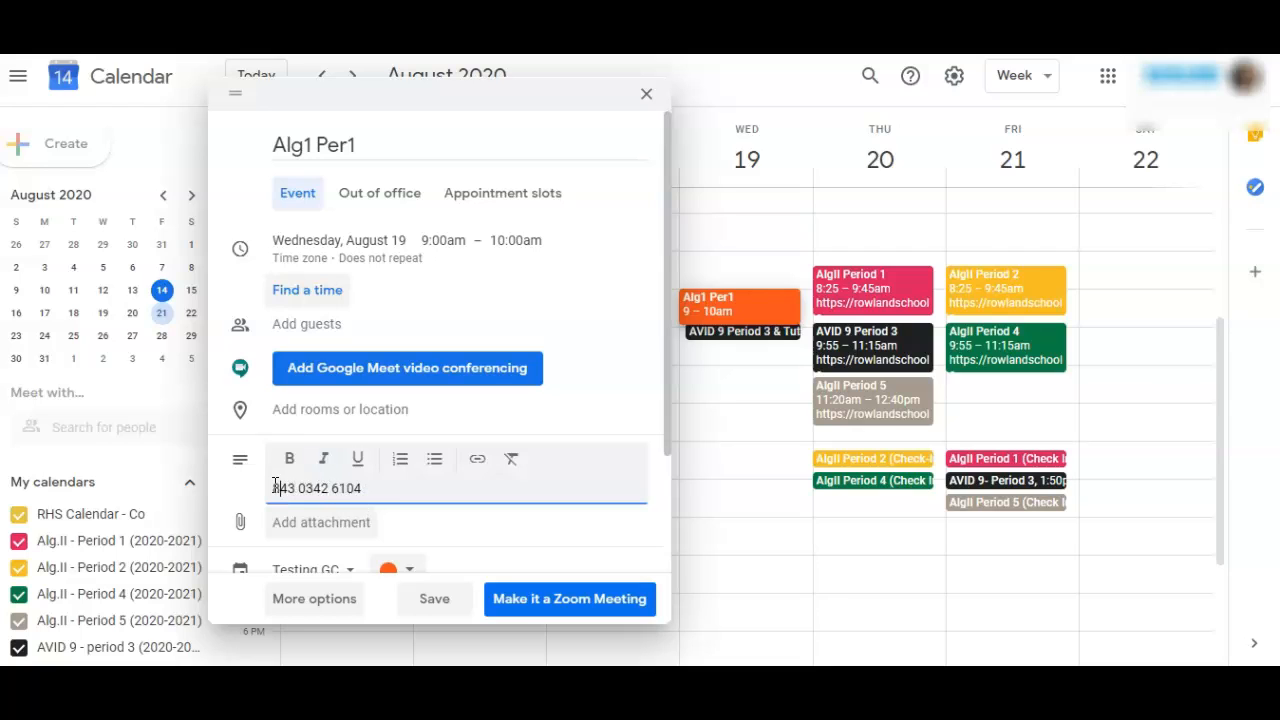
pyautogui.click(271, 483)
pyautogui.write('Zoom ID:')
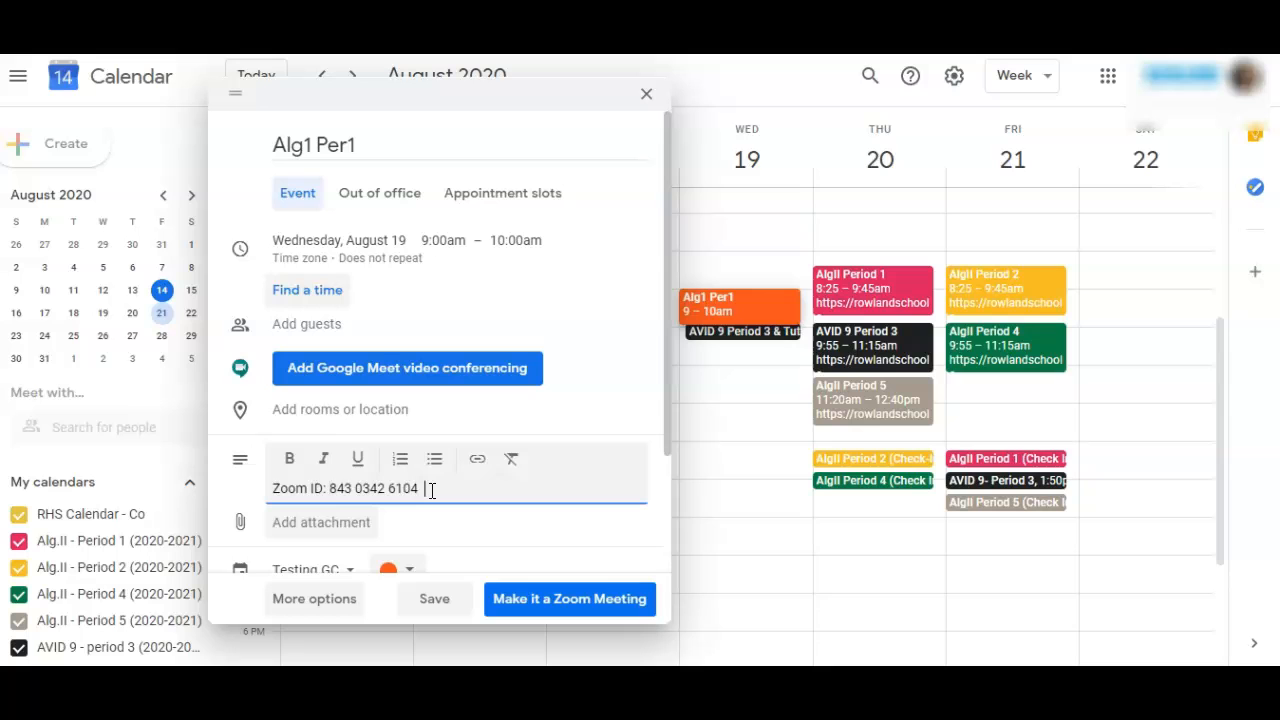
# Step: Add the Zoom invite link as a hyperlink on a new line below the Zoom ID and save the event
pyautogui.press('Return')
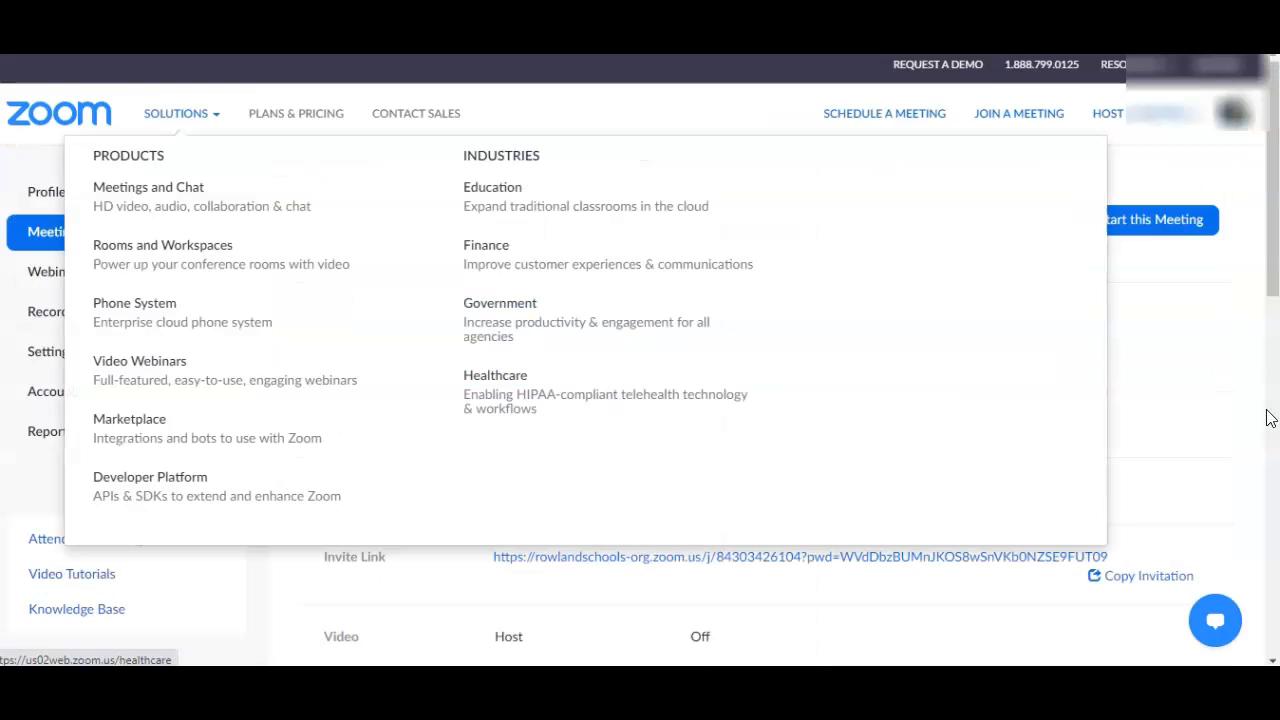
pyautogui.rightClick(1061, 560)
pyautogui.click(1048, 476)
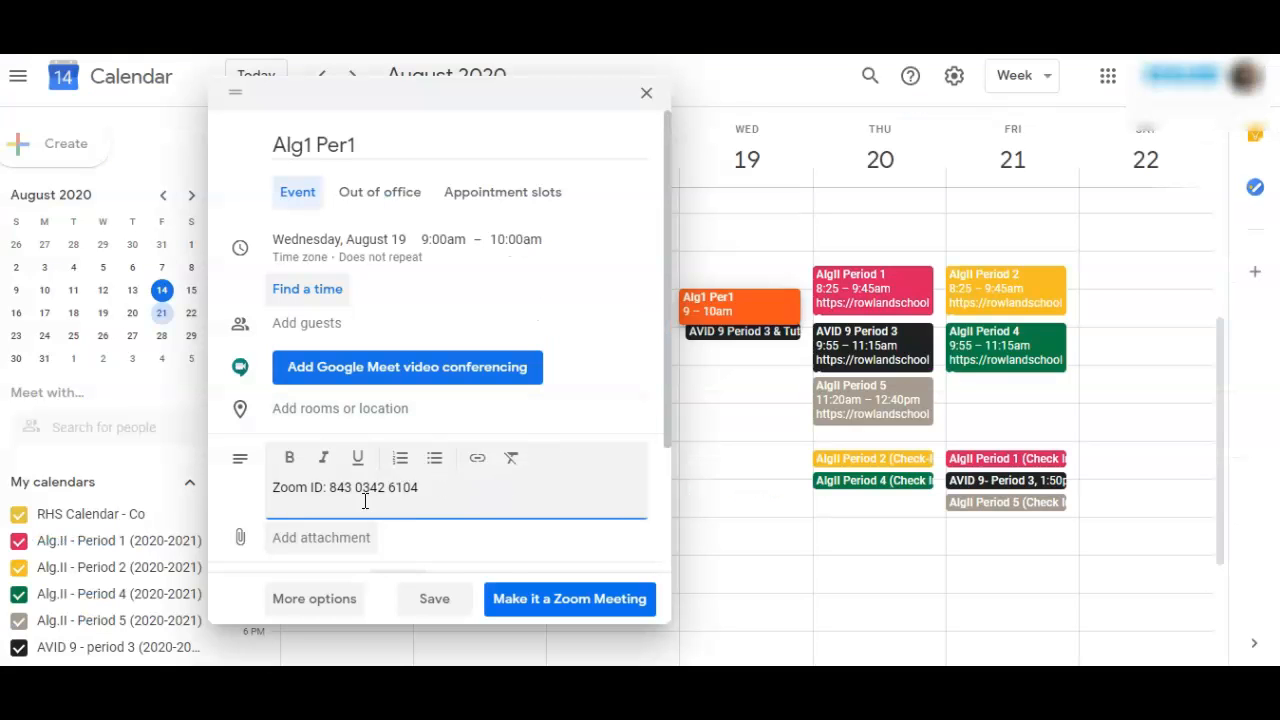
pyautogui.hotkey('ctrl', 'v')
pyautogui.moveTo(572, 520); pyautogui.dragTo(267, 510)
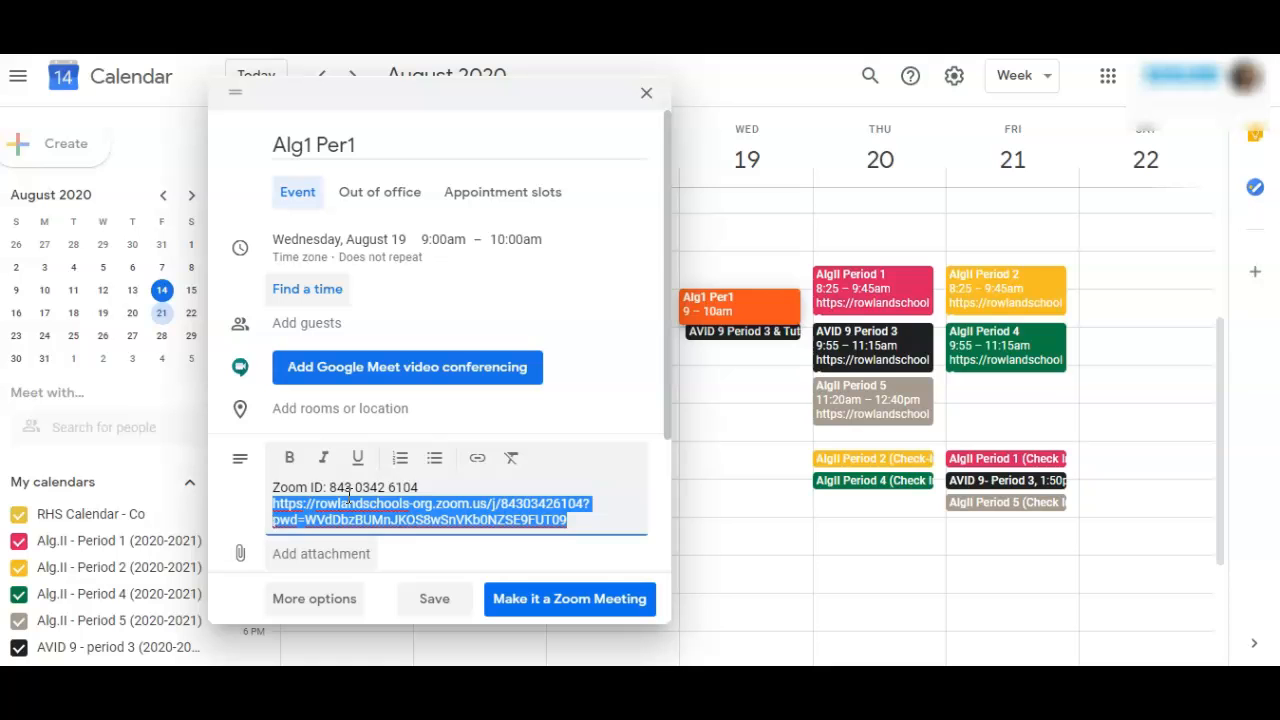
pyautogui.click(477, 457)
pyautogui.click(842, 445)
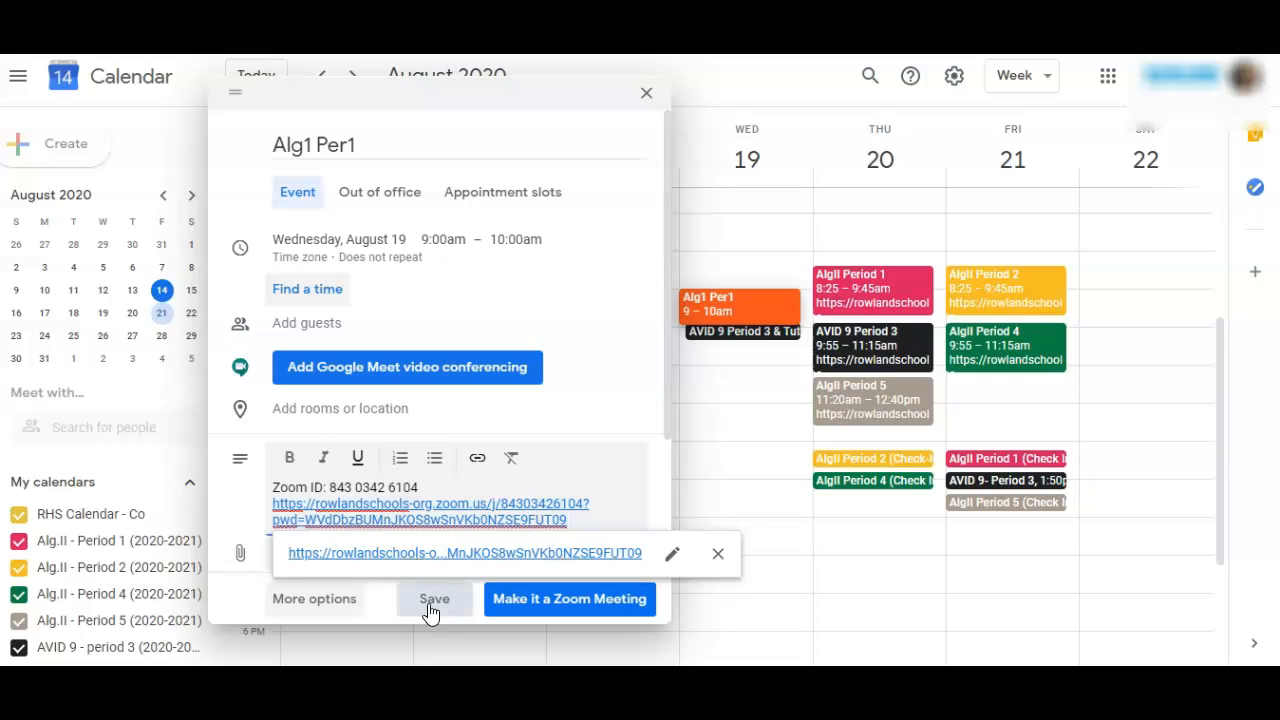
pyautogui.click(430, 603)
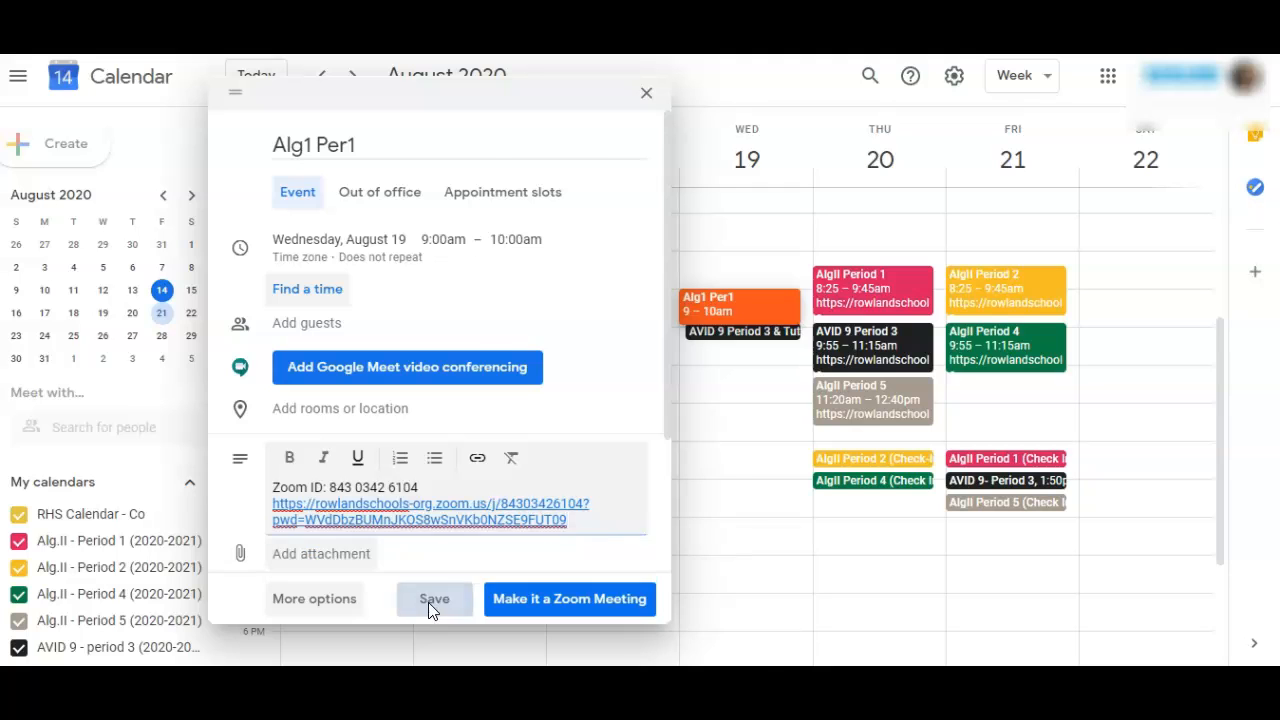
# Step: Compare the details of the Wednesday Alg1 Per1 event with those of the Monday Alg1 per1 event
pyautogui.click(722, 310)
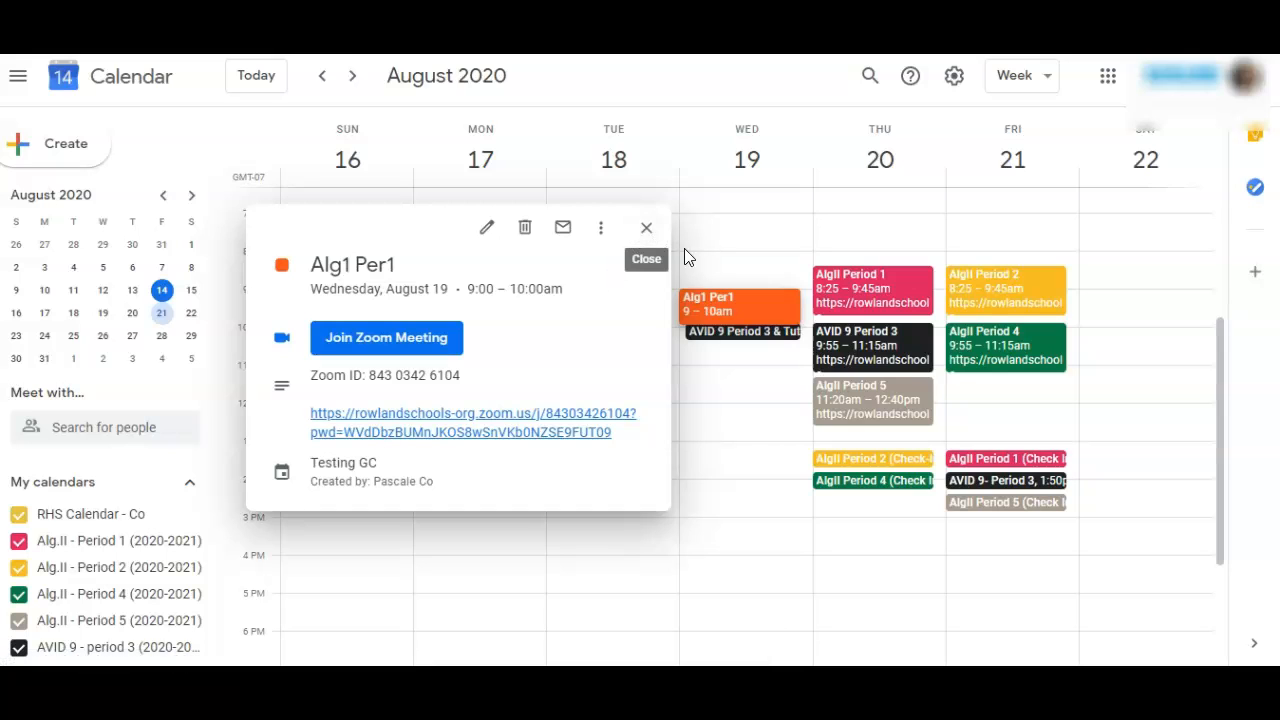
pyautogui.click(650, 230)
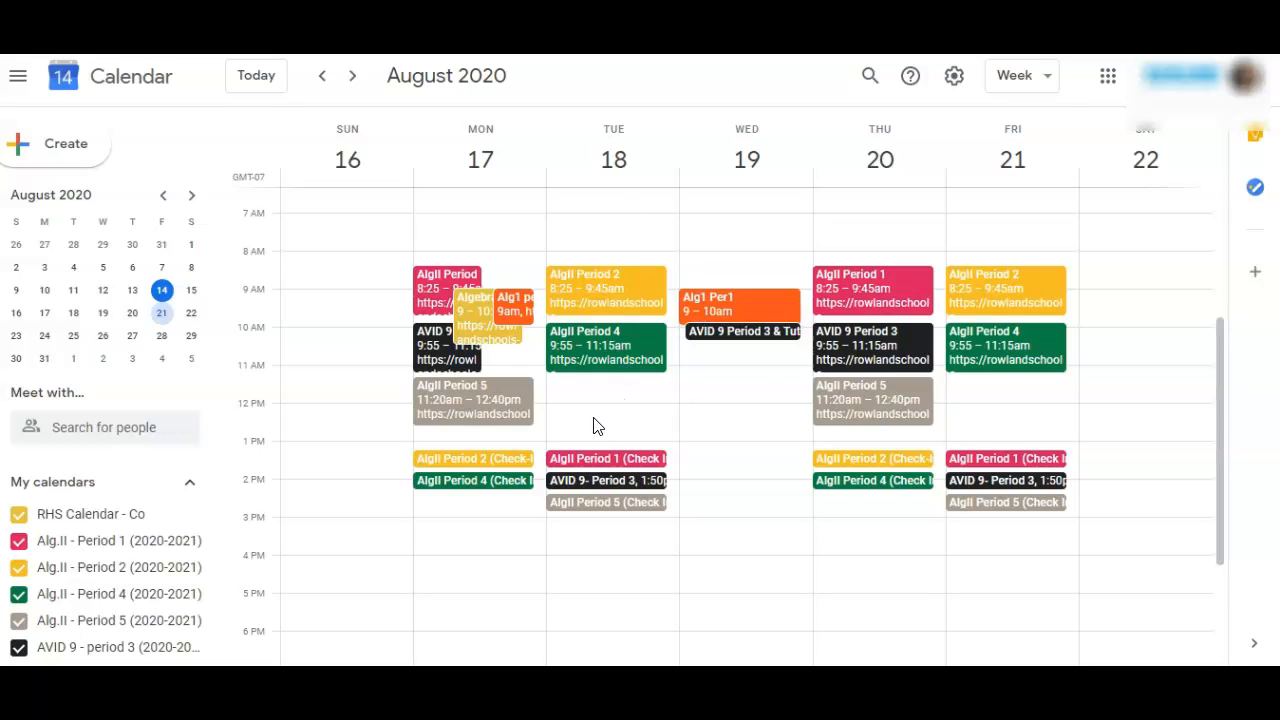
pyautogui.click(519, 301)
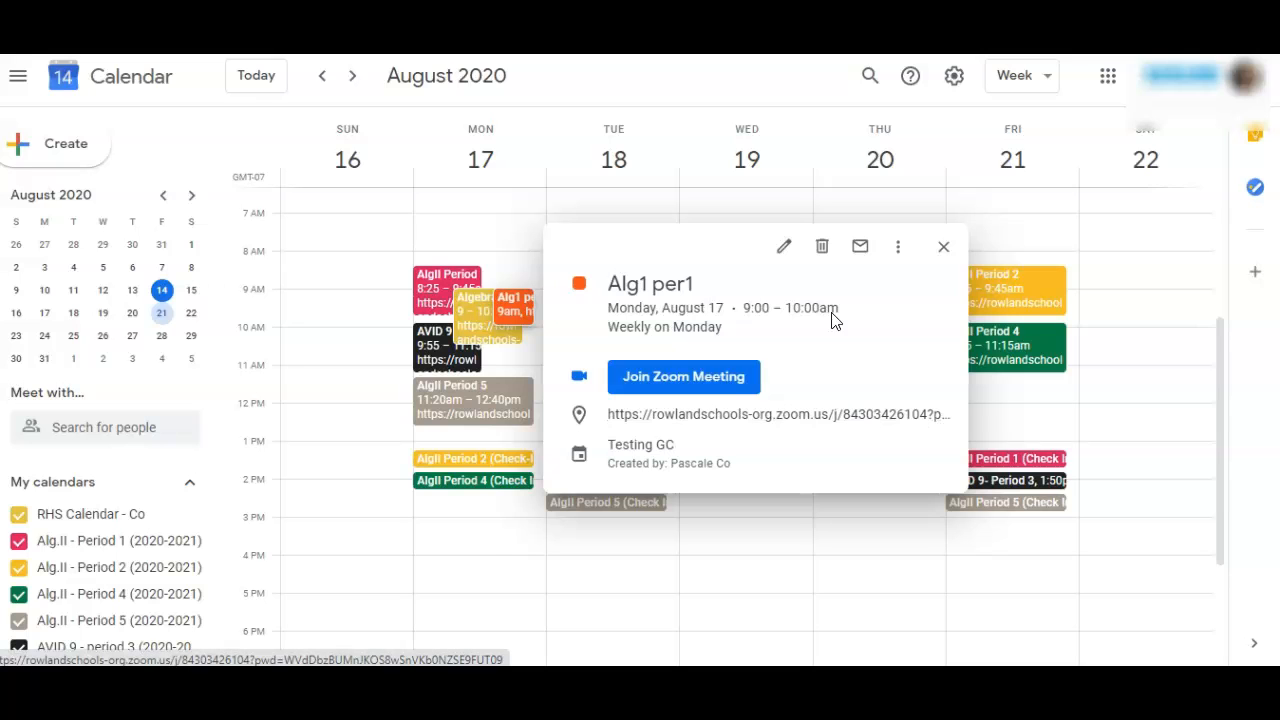
pyautogui.click(780, 200)
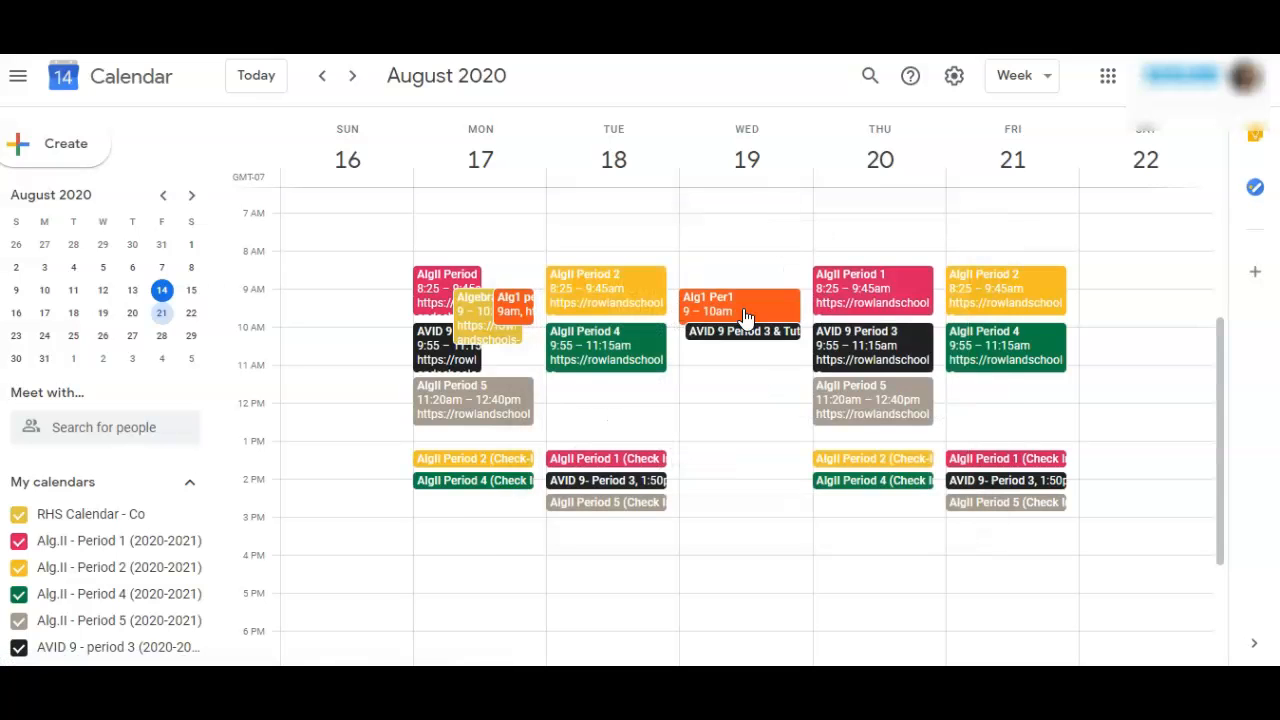
# Step: Copy the Zoom ID line from the Wednesday event into the Monday event's description and remove the word "Description:"
pyautogui.click(745, 313)
pyautogui.moveTo(465, 377); pyautogui.dragTo(310, 383)
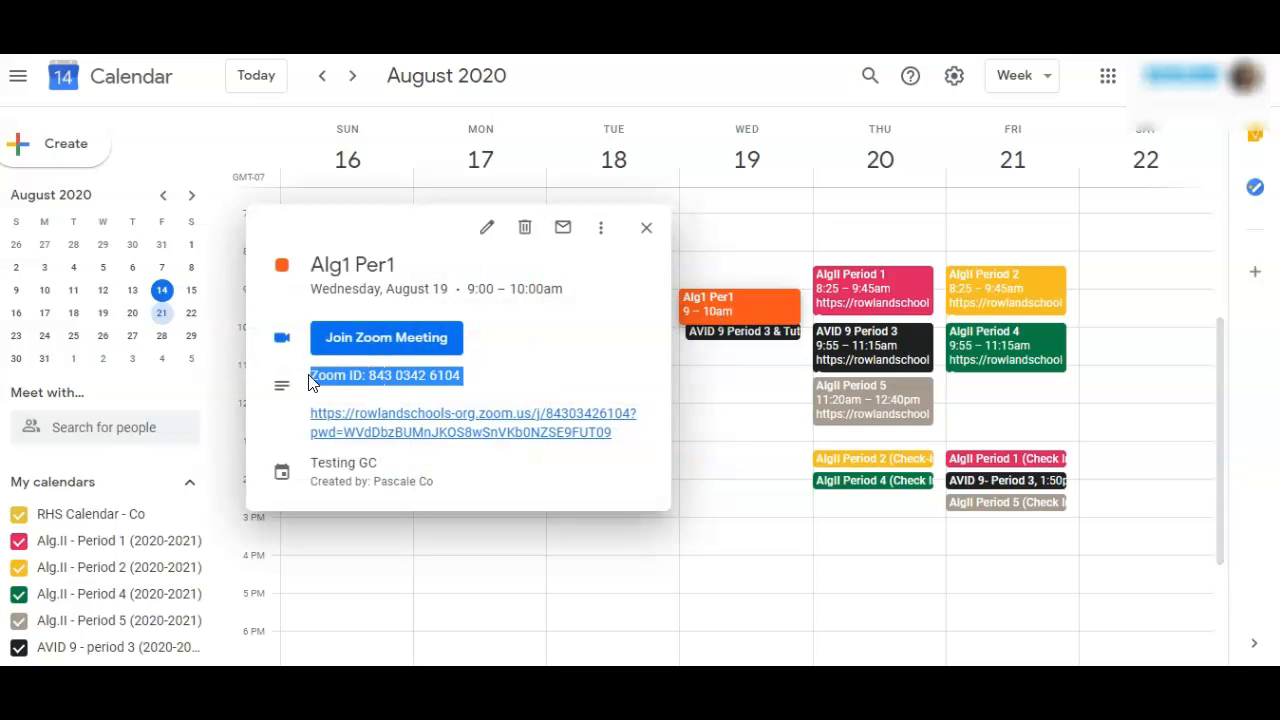
pyautogui.click(646, 228)
pyautogui.click(513, 308)
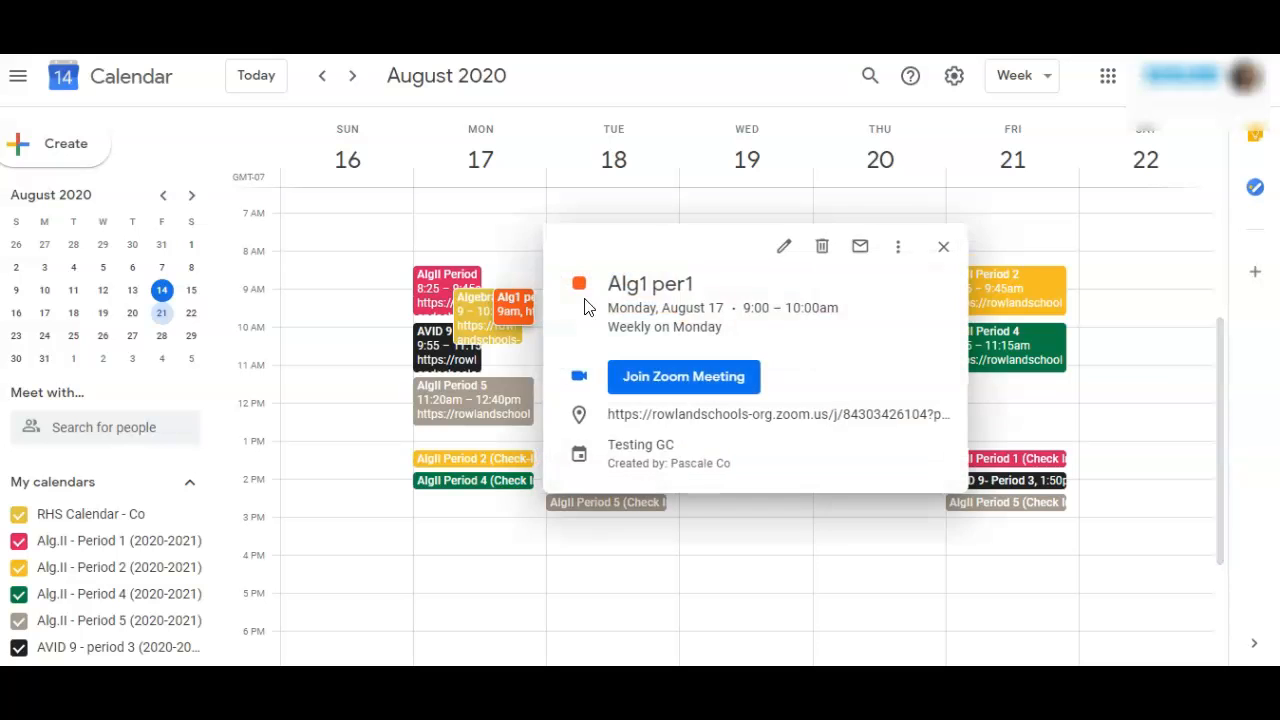
pyautogui.click(787, 249)
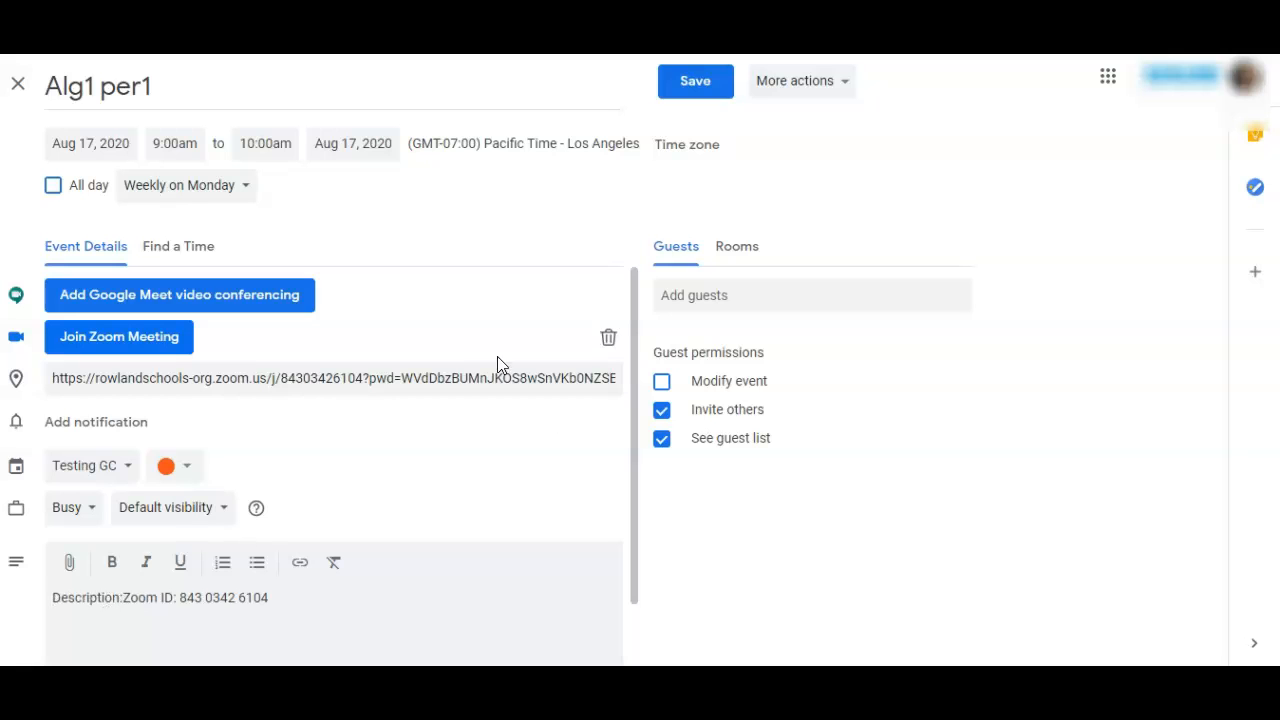
pyautogui.moveTo(121, 597); pyautogui.dragTo(27, 605)
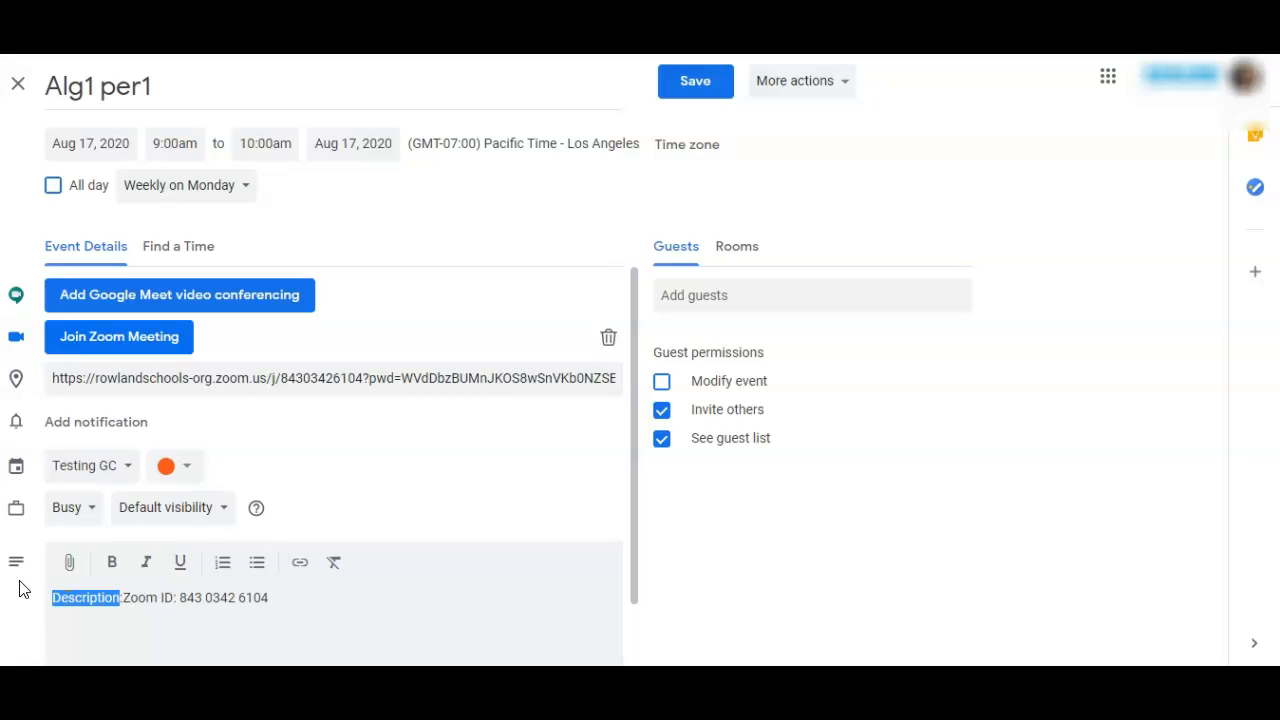
pyautogui.press('BackSpace')
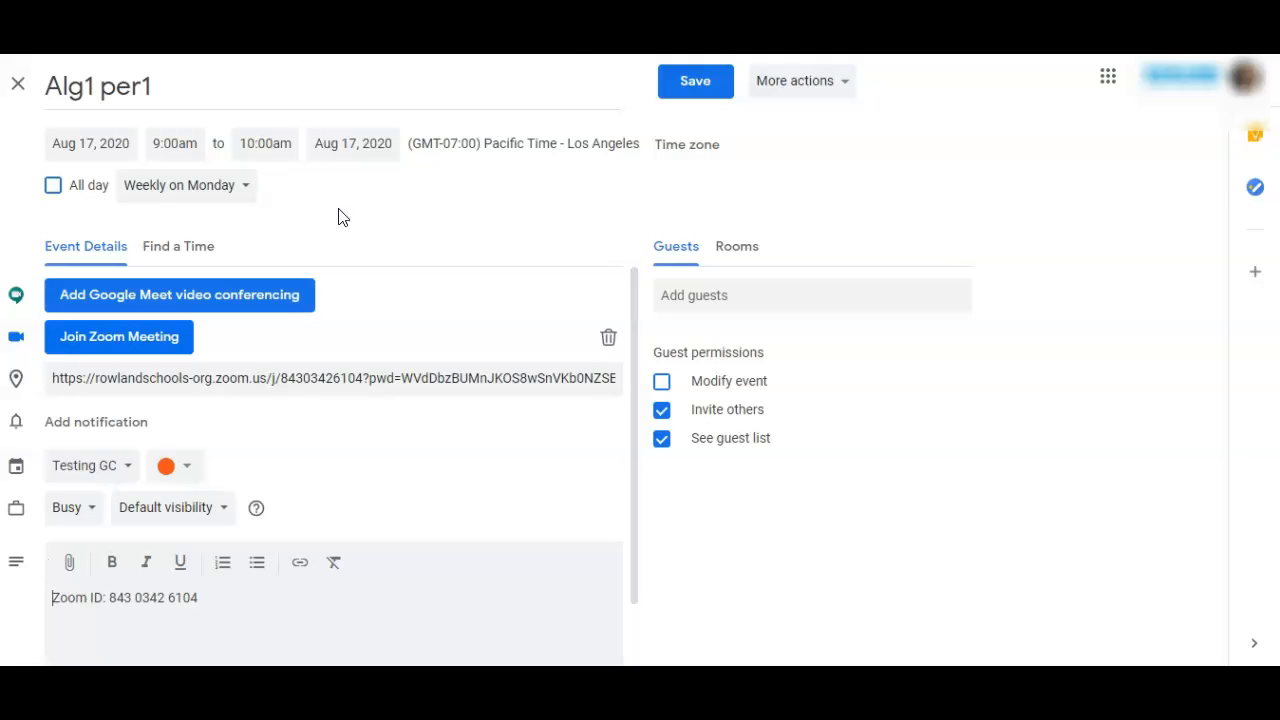
# Step: Save the Monday event's changes for this and following events
pyautogui.click(690, 82)
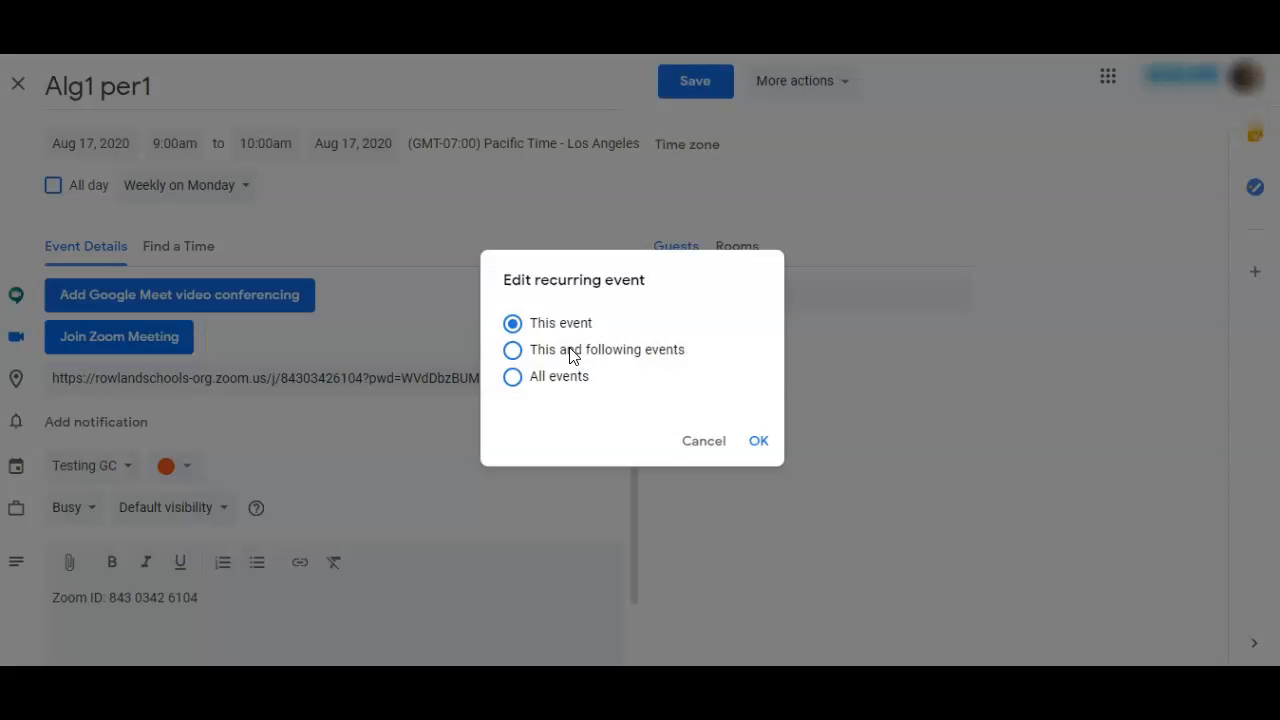
pyautogui.click(513, 350)
pyautogui.click(762, 442)
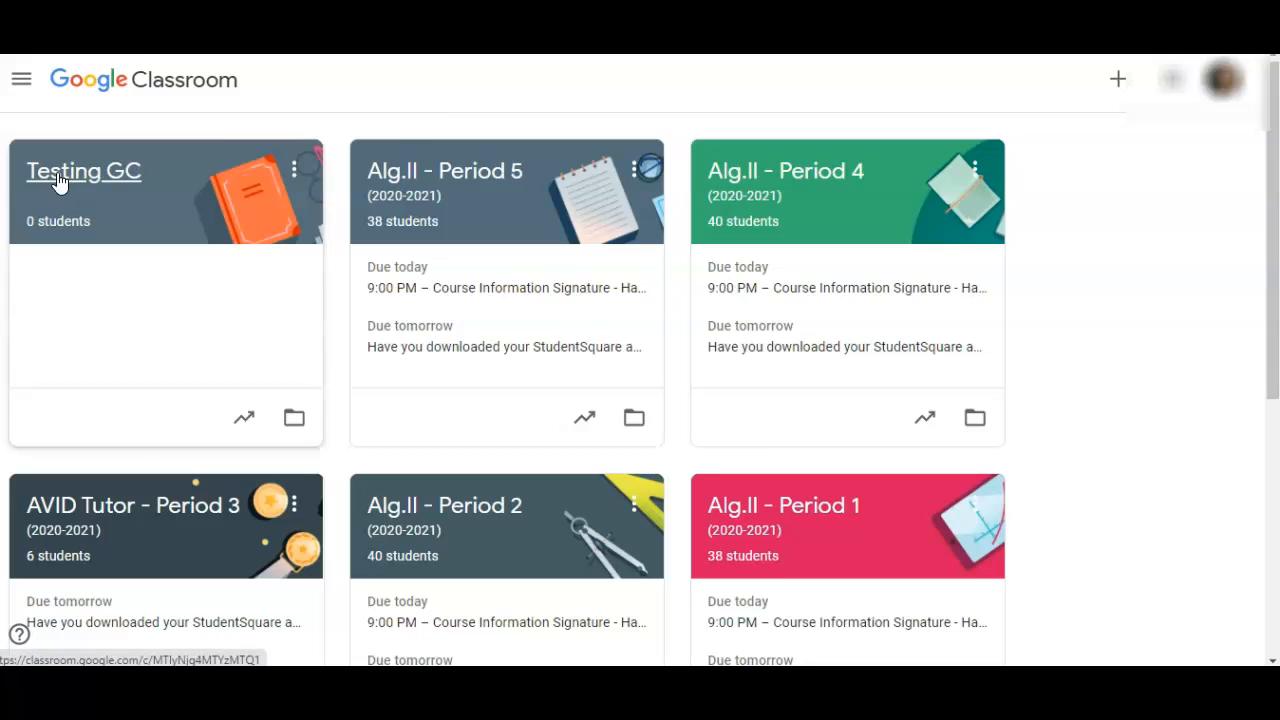
# Step: Open the Google Calendar linked in the Testing GC class's classwork and view the Alg1 per1 event on Monday, August 17
pyautogui.click(58, 178)
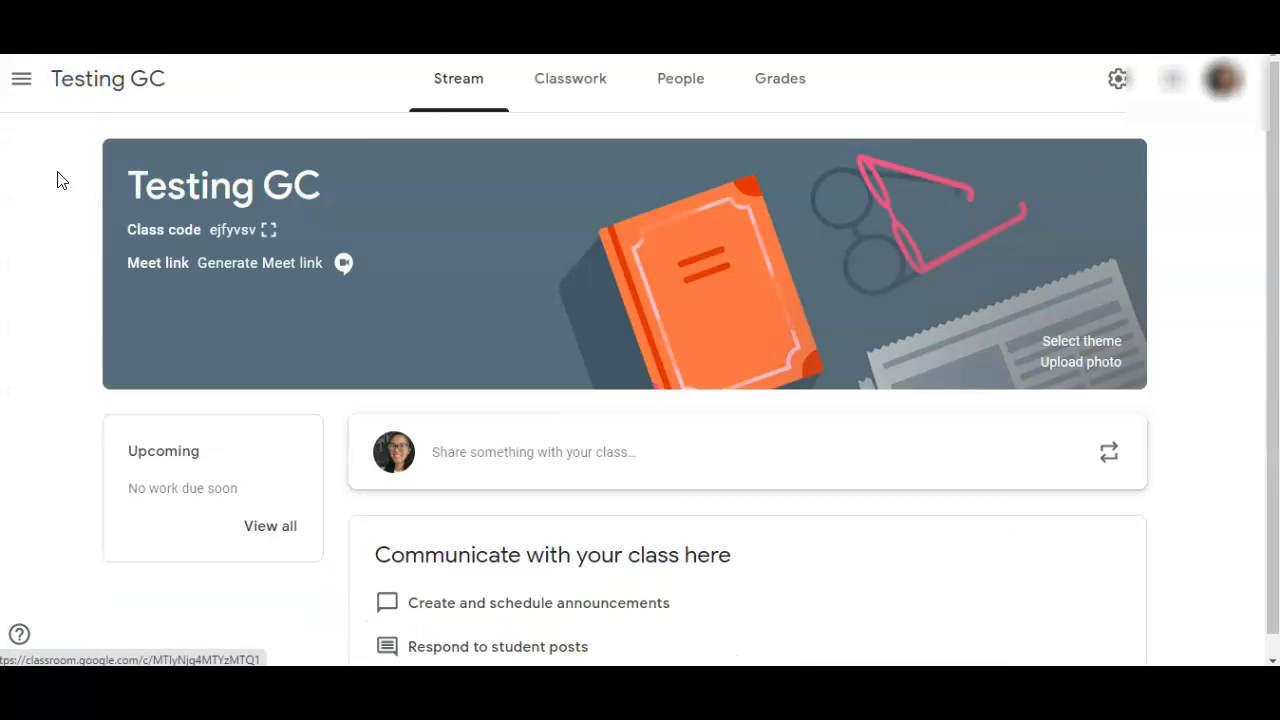
pyautogui.click(572, 96)
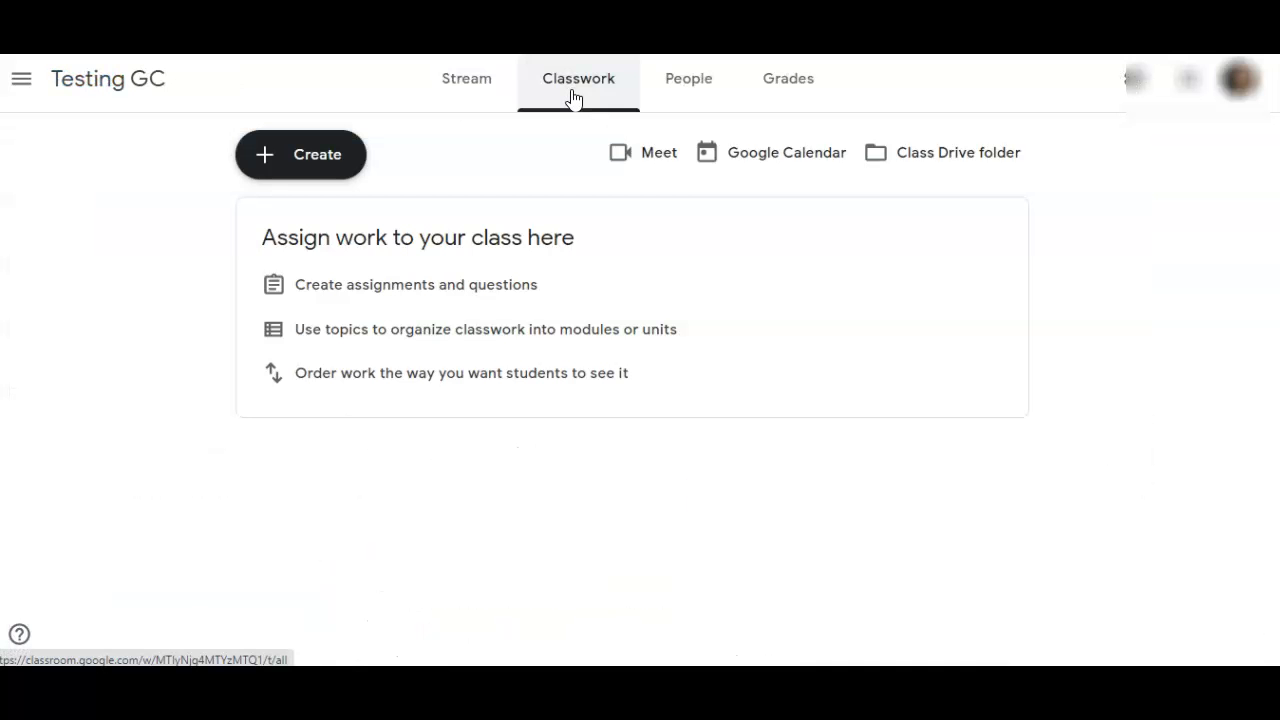
pyautogui.click(790, 161)
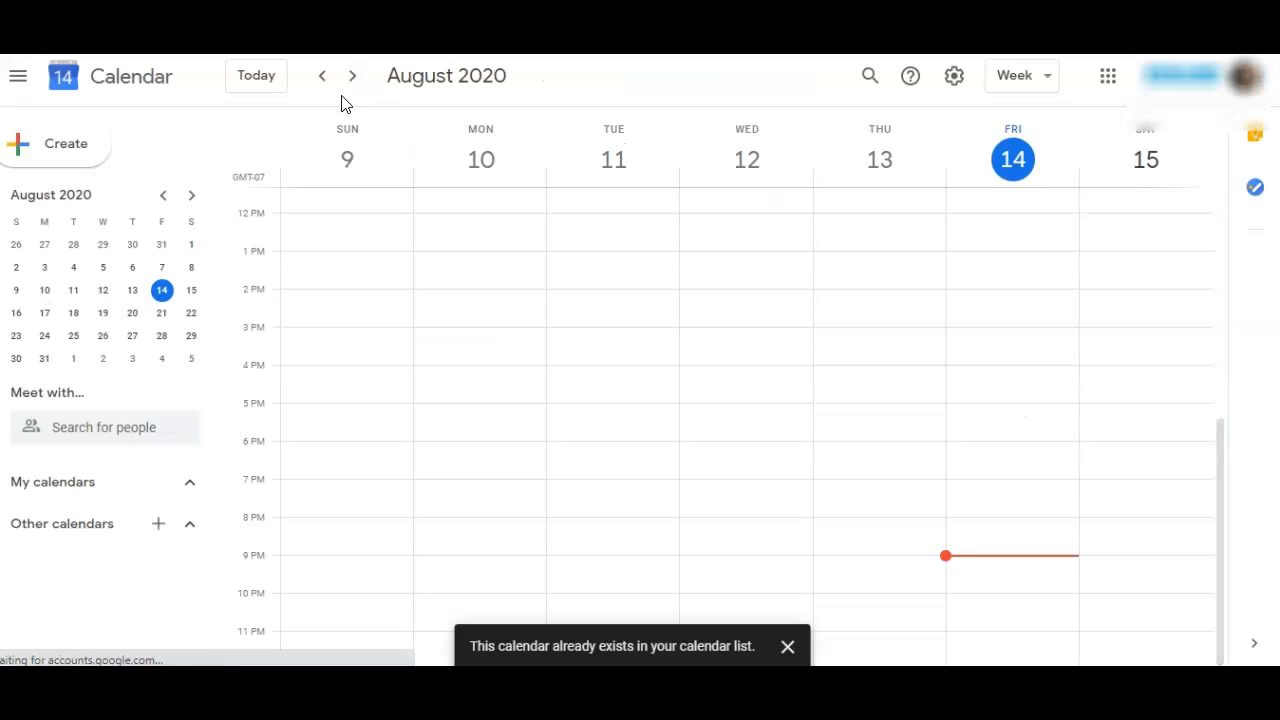
pyautogui.click(353, 80)
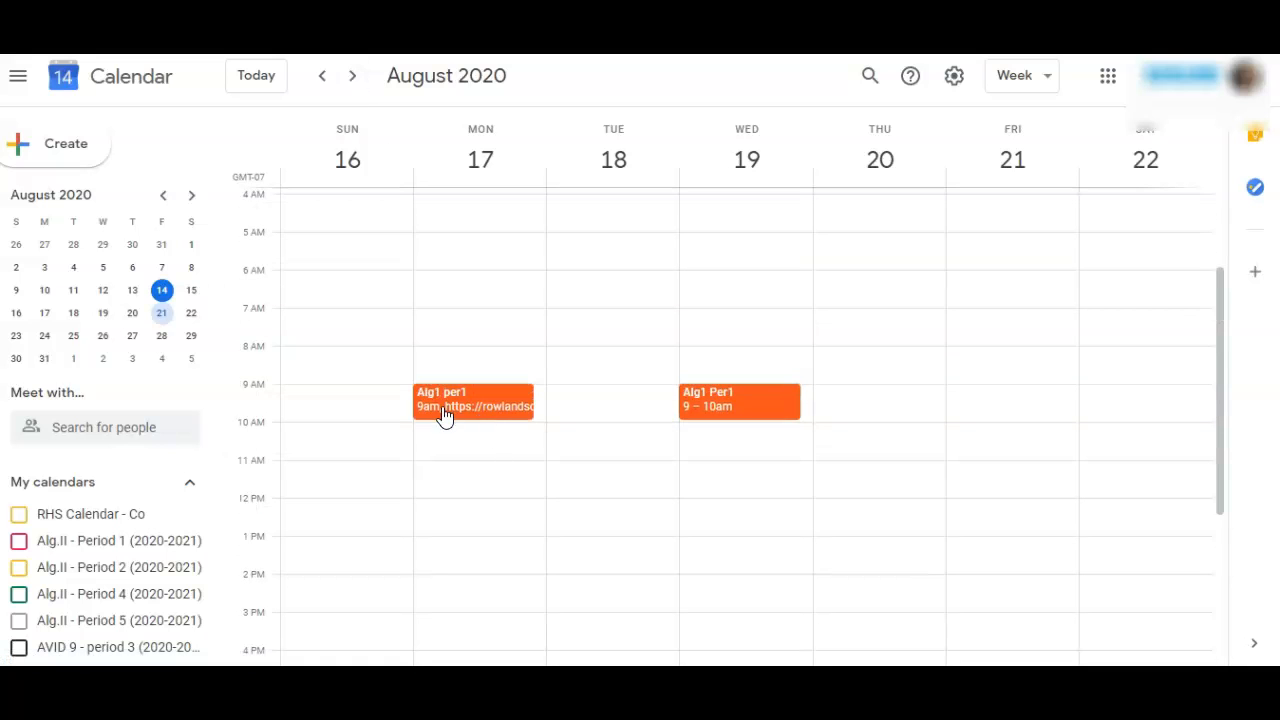
pyautogui.click(498, 400)
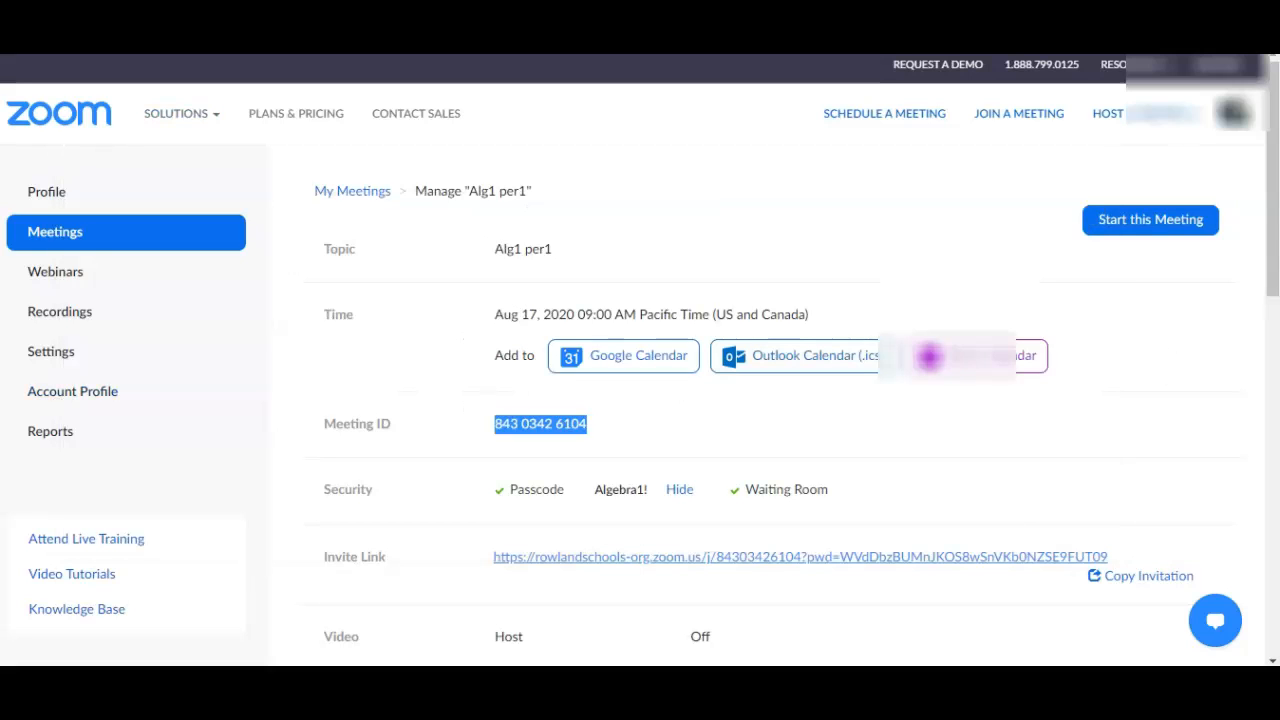
# Step: Switch to Zoom and look through the list of upcoming meetings
pyautogui.click(72, 242)
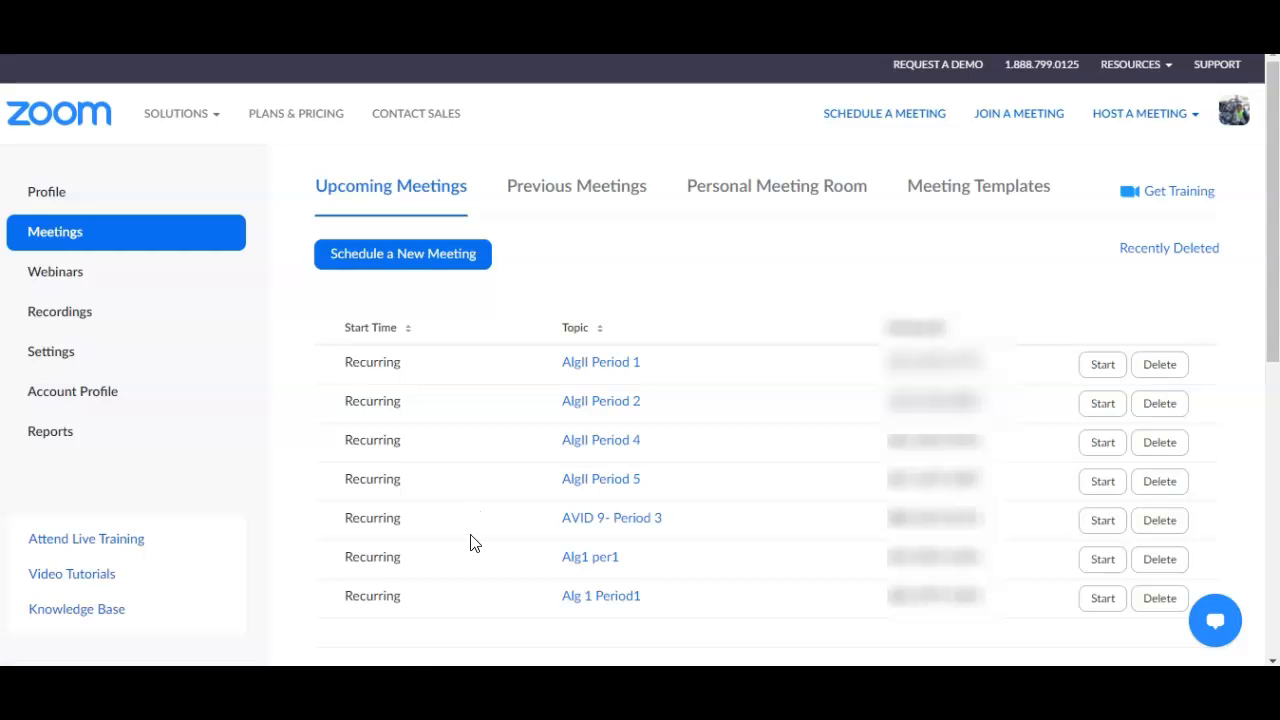
pyautogui.scroll(-1, 460, 530)
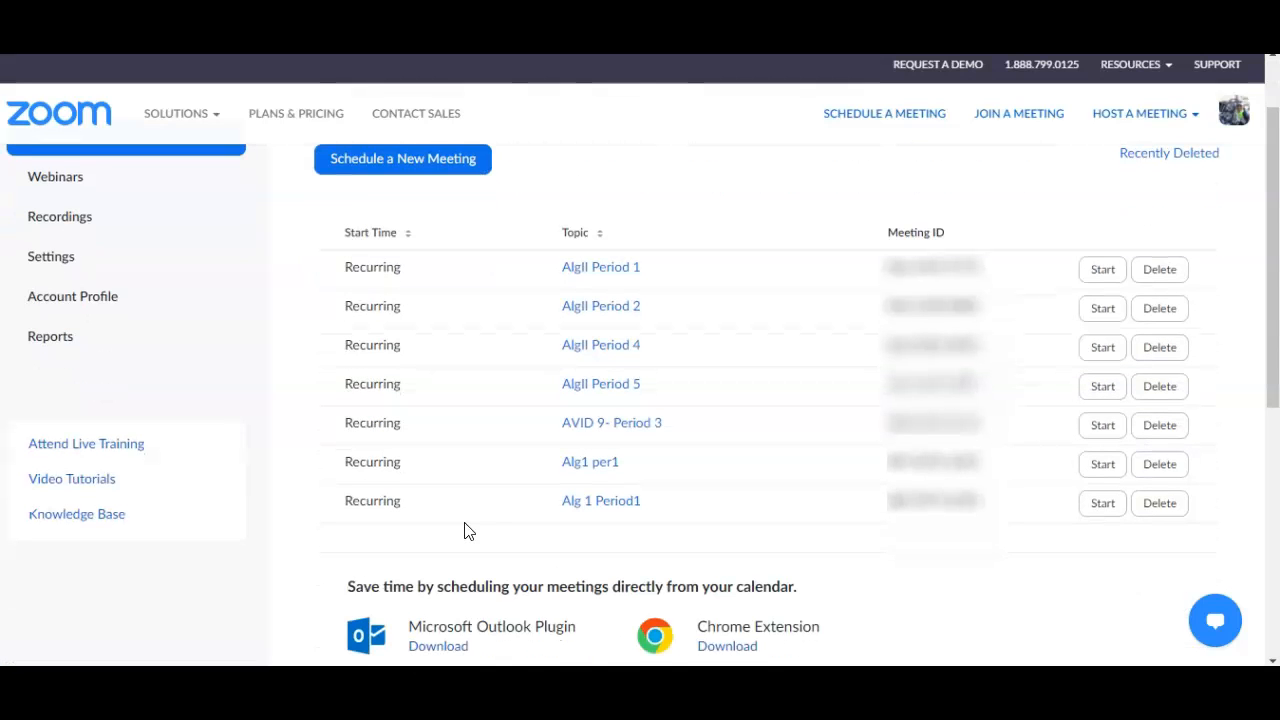